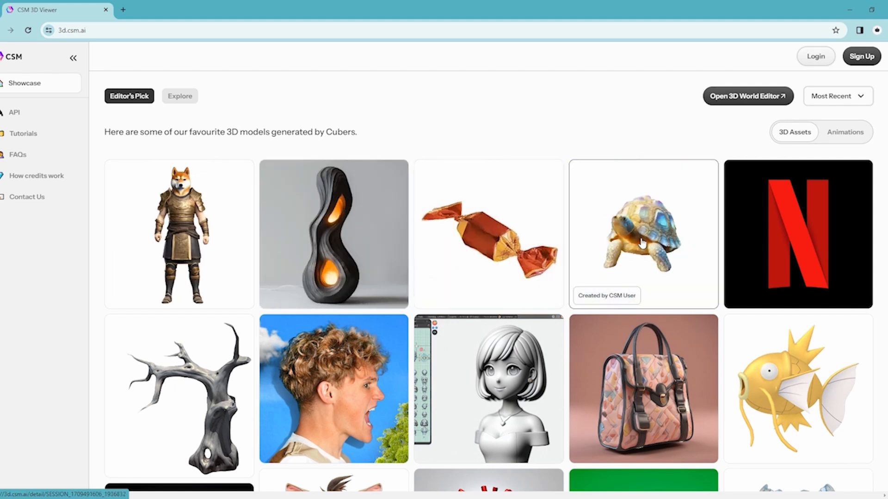
Browse the showcase of favourite 3D models, then open the account login.
scroll(788, 231, "down", 1)
scroll(822, 239, "down", 4)
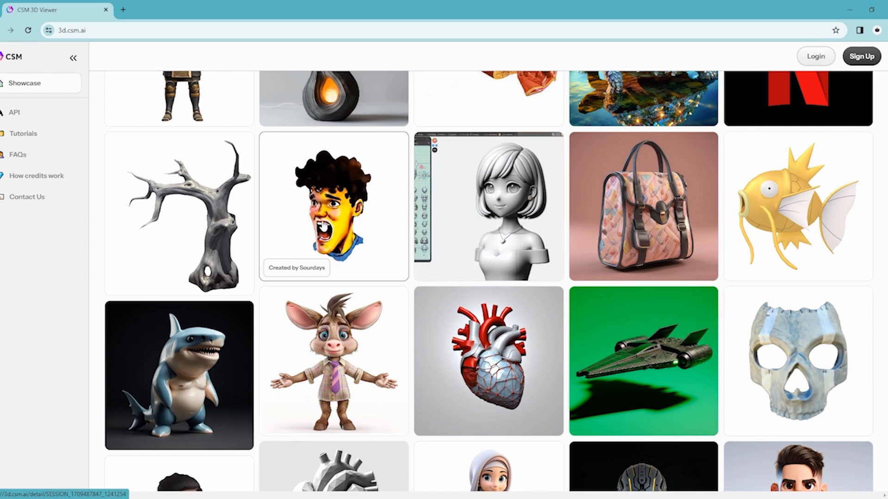
scroll(647, 208, "up", 4)
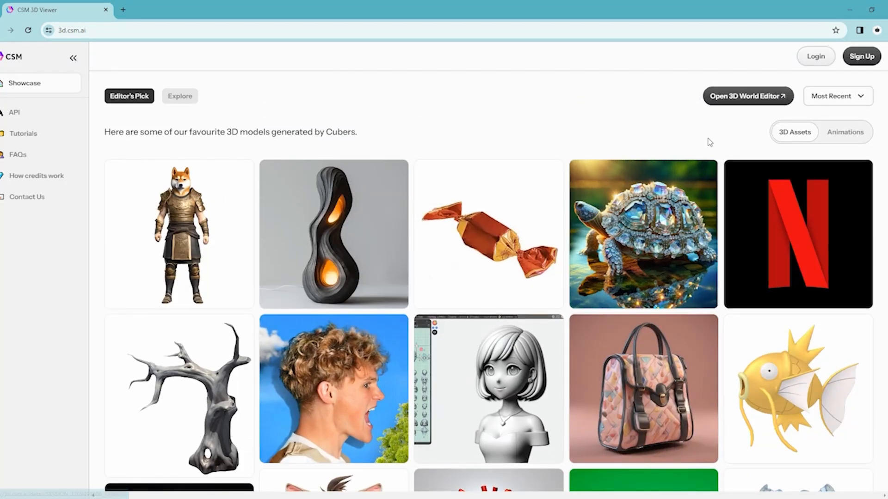
left_click(805, 59)
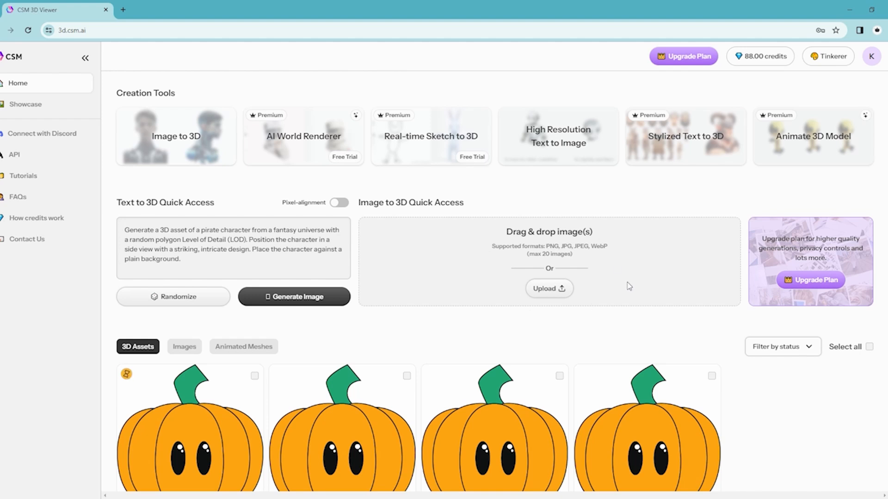
Review the subscription plans and the explanation of how credits work.
scroll(643, 284, "down", 1)
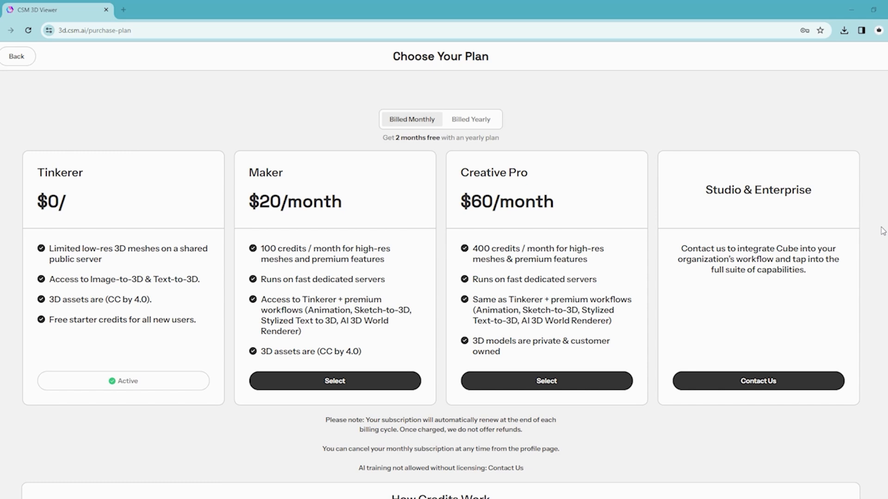
scroll(883, 231, "down", 6)
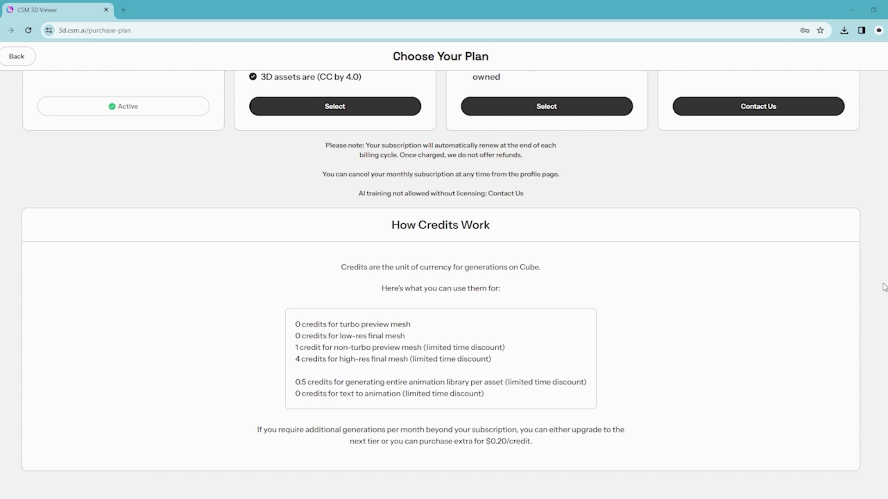
scroll(883, 287, "up", 6)
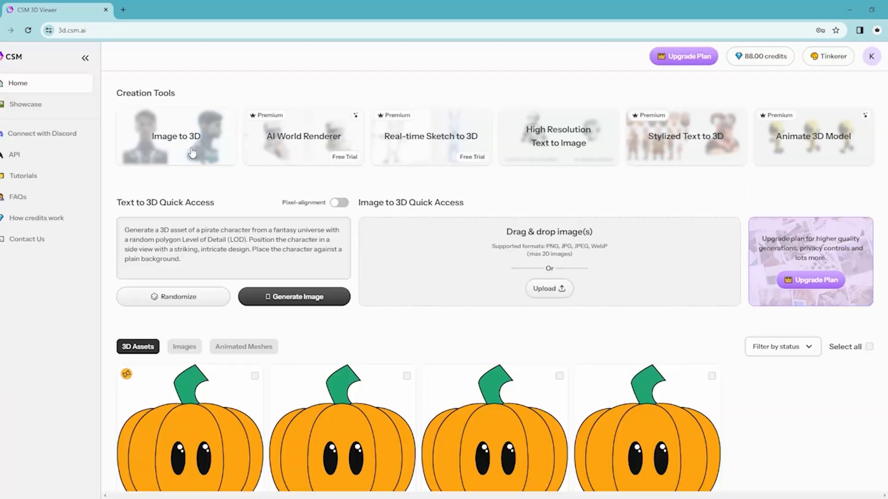
Start an Image to 3D creation and upload the file Pumpkin Logo 3D Test.png.
left_click(185, 142)
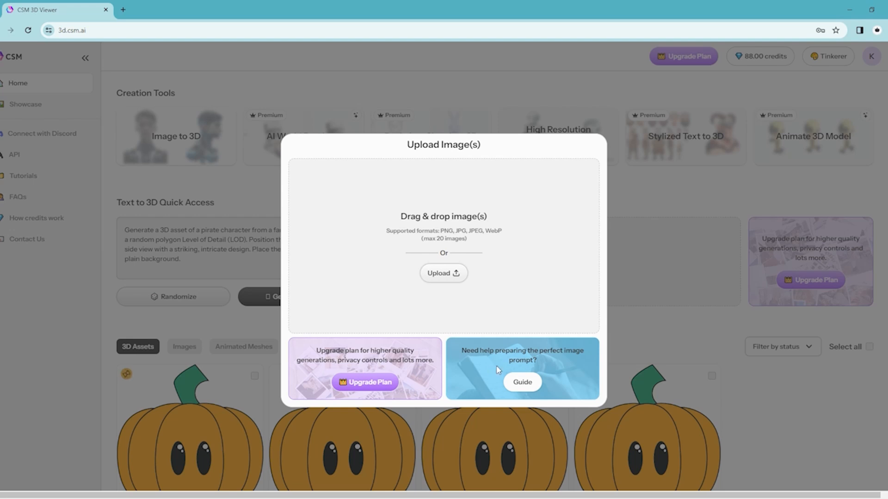
left_click(453, 274)
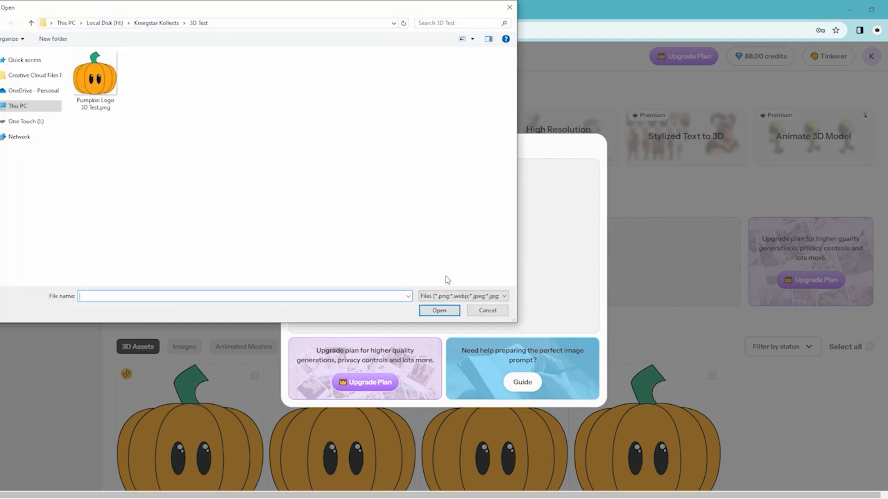
double_click(95, 88)
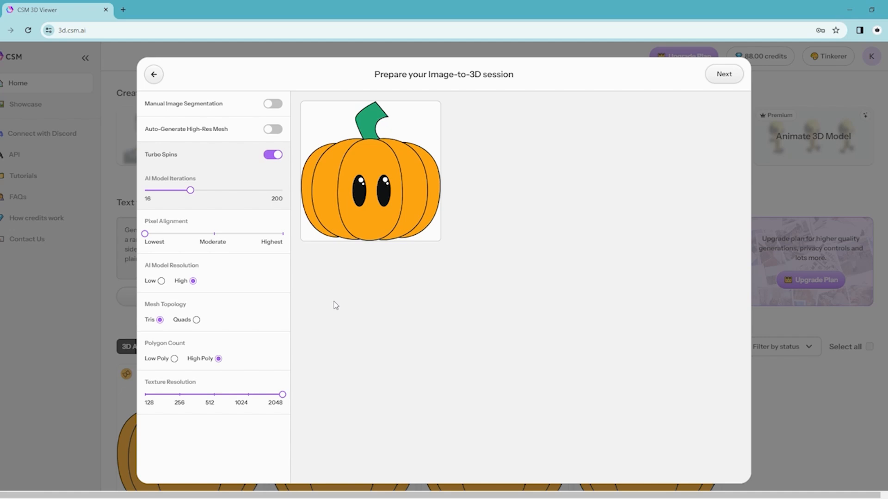
Set the session to Low AI model resolution, Tris topology and Low Poly count, and proceed with the generation.
mouse_move(177, 104)
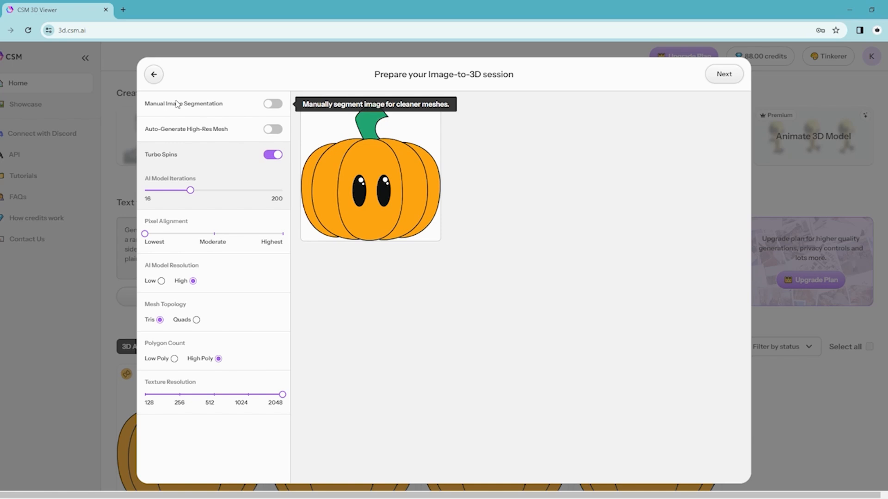
mouse_move(180, 132)
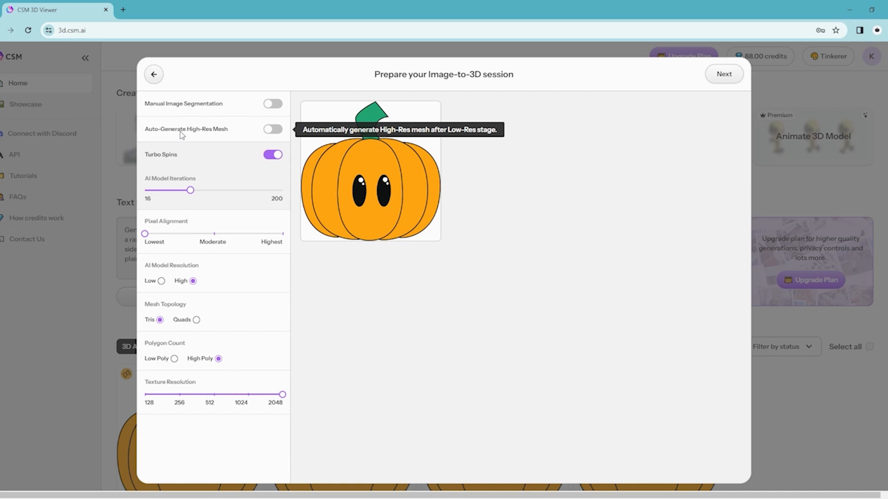
mouse_move(162, 158)
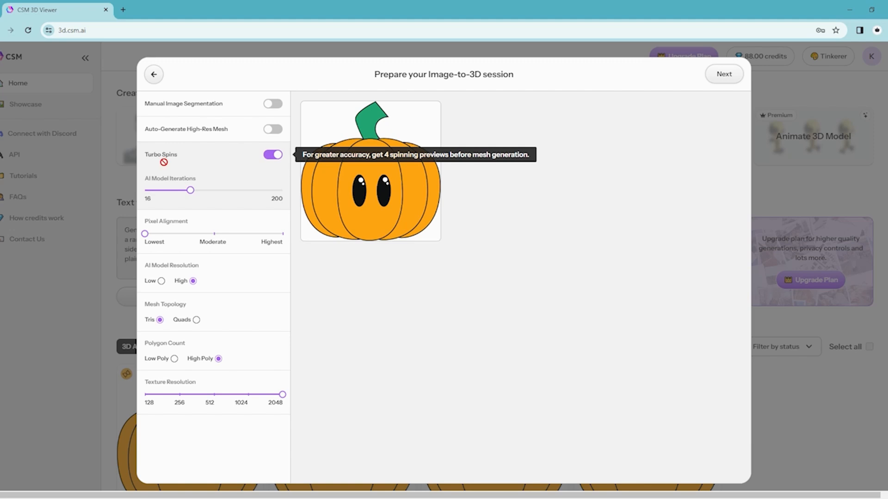
mouse_move(175, 189)
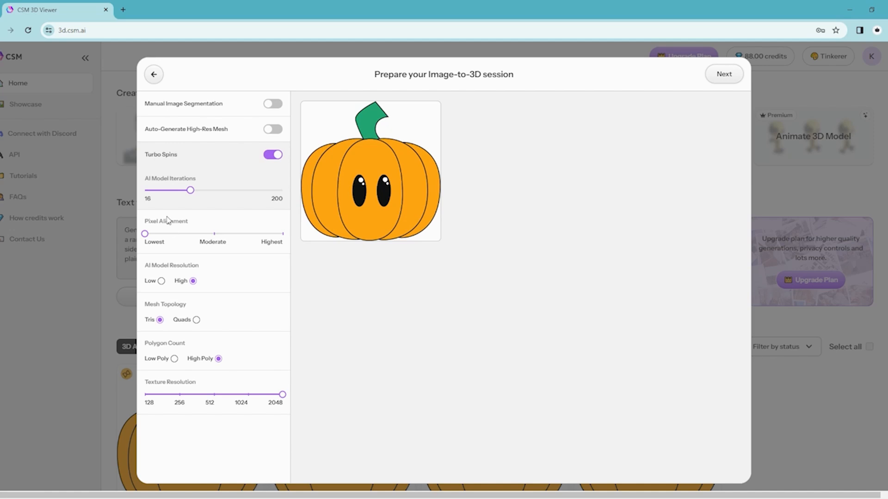
mouse_move(167, 219)
mouse_move(153, 273)
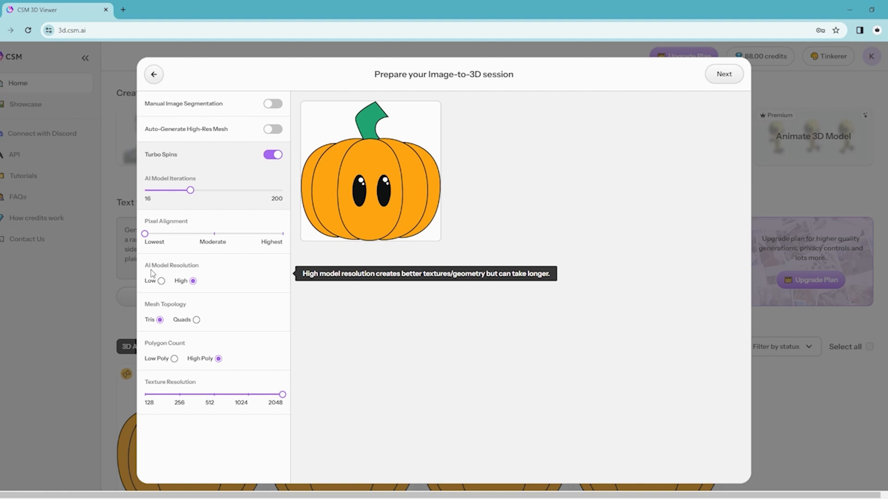
left_click(161, 281)
mouse_move(161, 303)
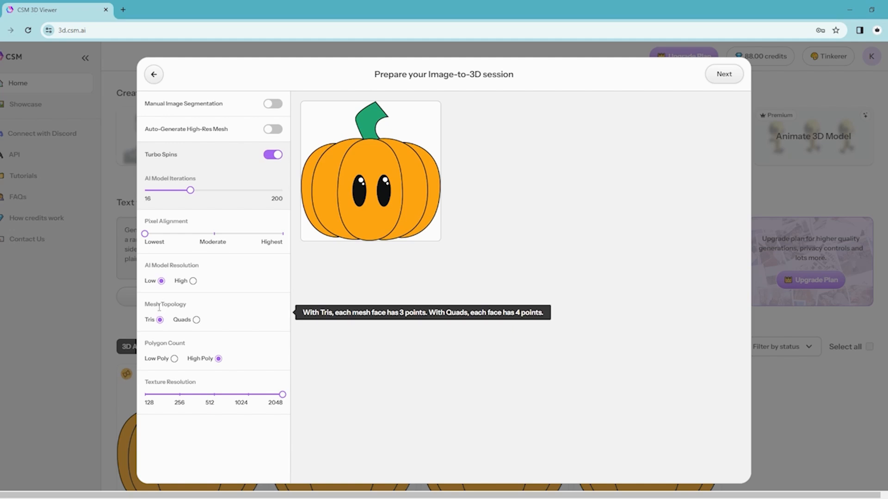
left_click(196, 320)
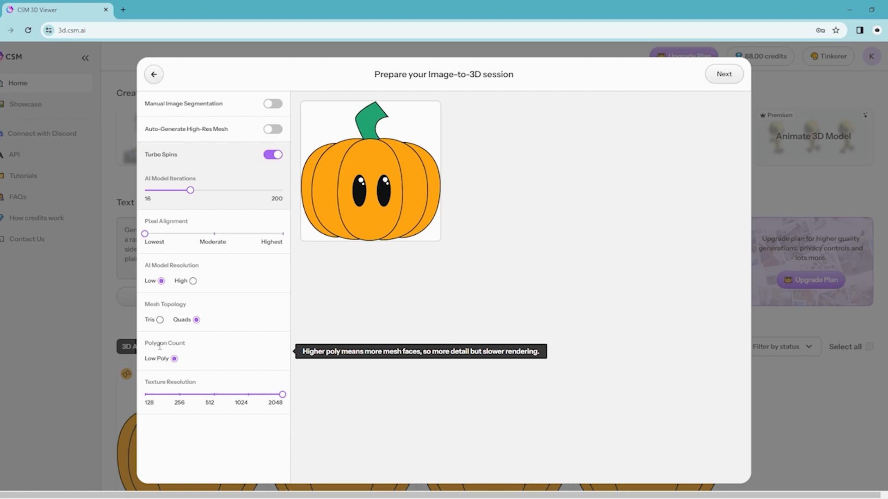
left_click(160, 320)
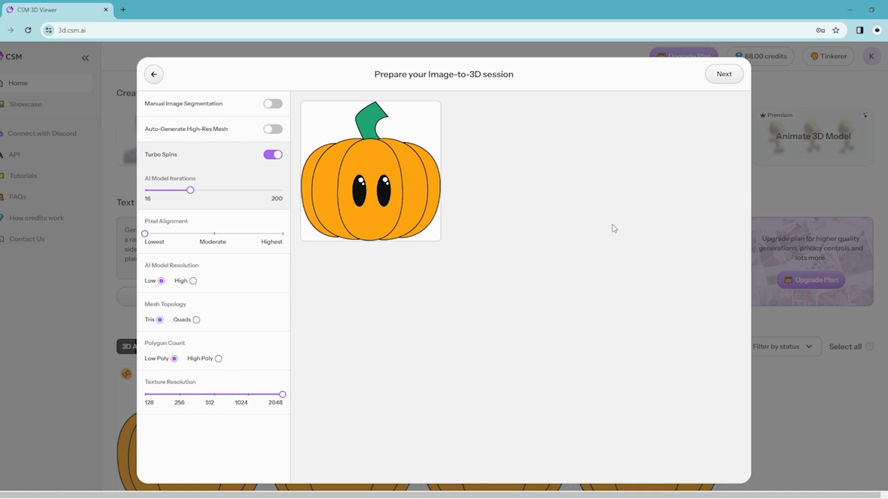
left_click(720, 75)
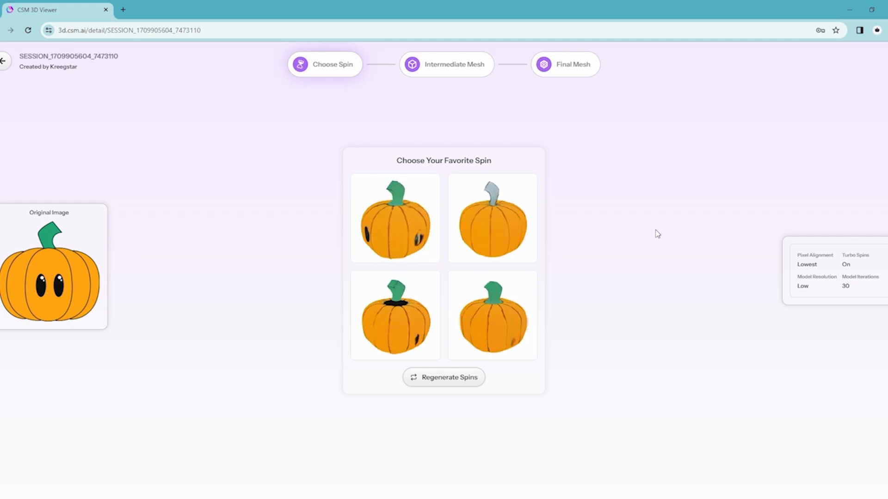
Regenerate the pumpkin spins, choose the fourth preview for the intermediate mesh, and dismiss the premium upgrade offer.
left_click(436, 382)
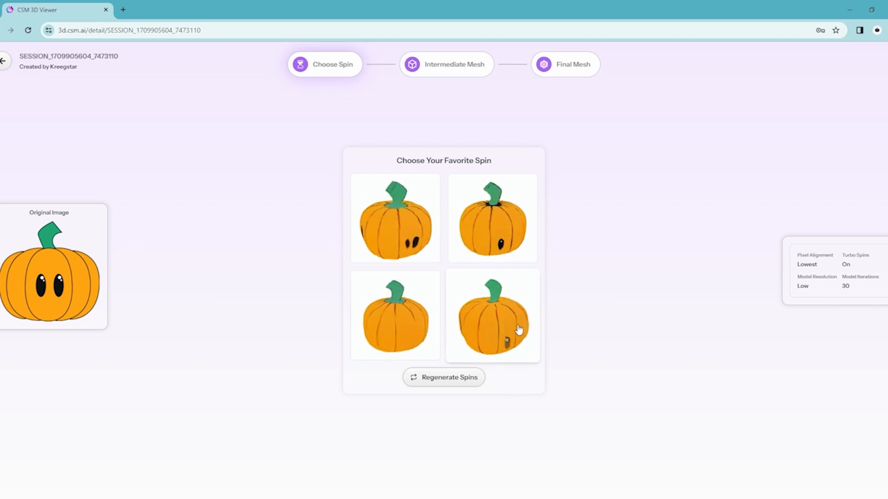
left_click(504, 324)
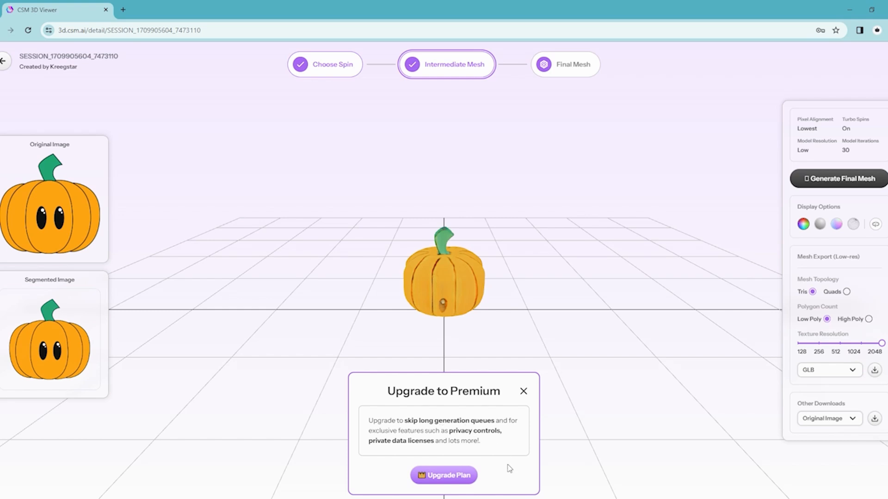
left_click(524, 392)
Inspect the intermediate pumpkin mesh up close from several angles in the Color and Geometry displays.
left_click_drag(639, 348, 422, 278)
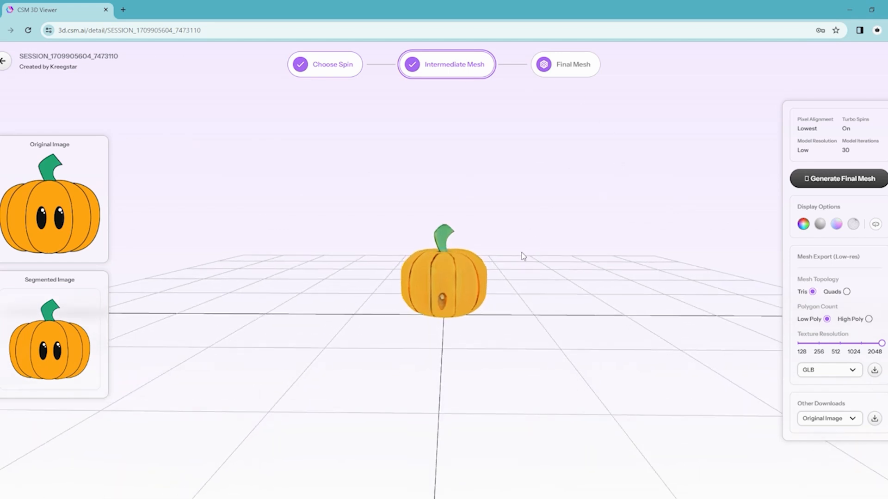
scroll(532, 266, "up", 5)
left_click_drag(595, 280, 610, 273)
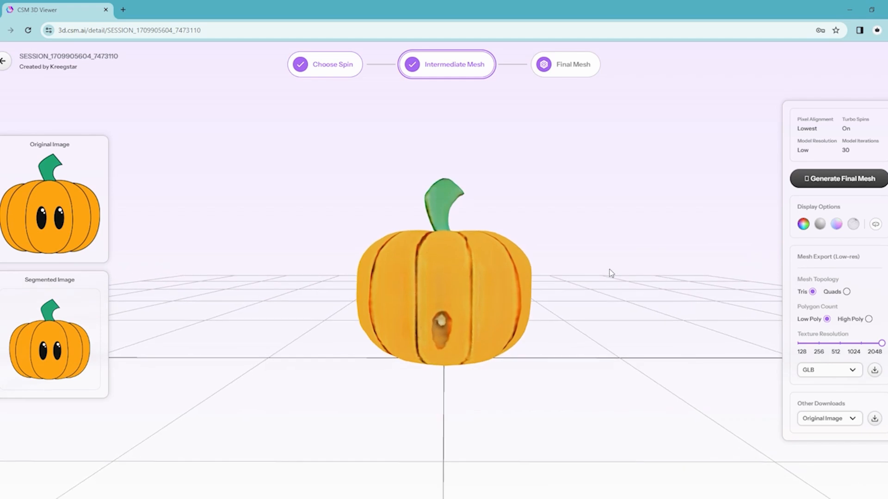
left_click(819, 224)
left_click_drag(653, 271, 449, 317)
left_click_drag(405, 311, 557, 318)
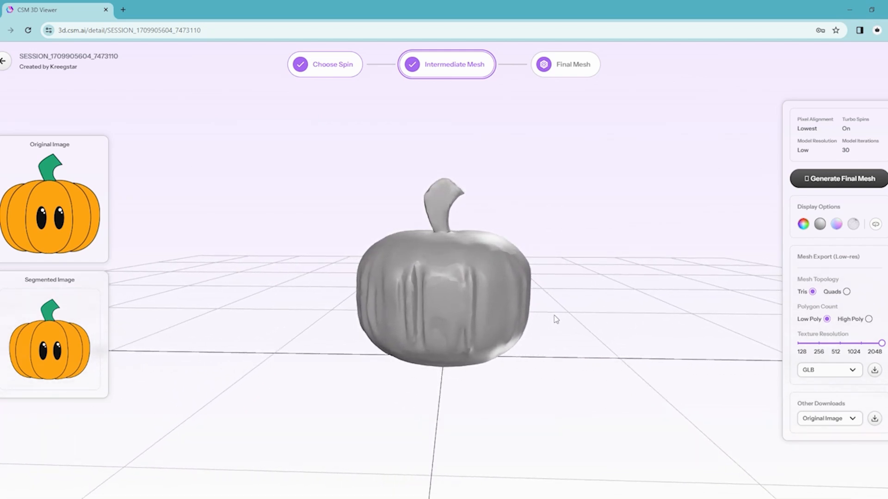
Examine the pumpkin mesh in the Normals display and as a wireframe from different angles.
left_click(836, 225)
left_click_drag(707, 277, 560, 266)
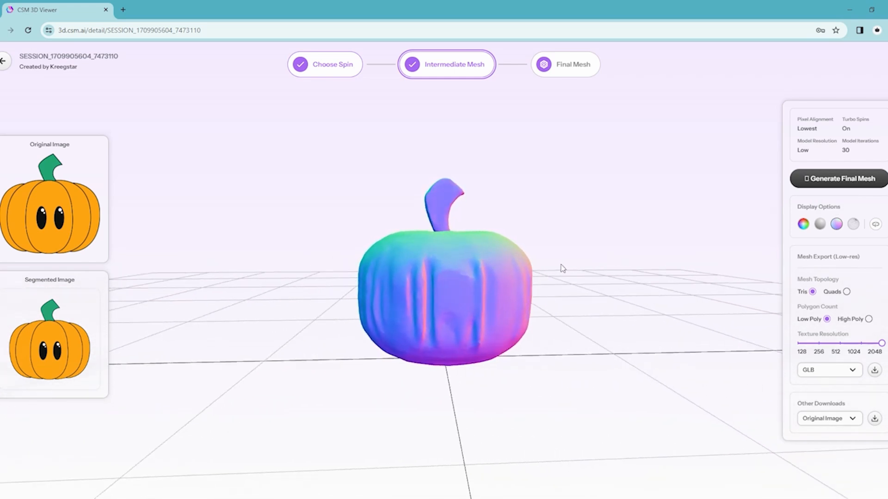
left_click(853, 224)
left_click_drag(704, 236, 255, 261)
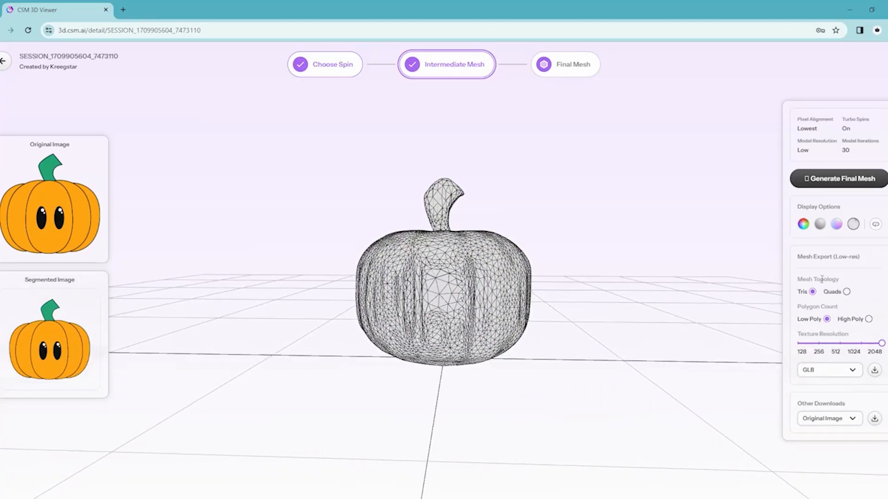
Start the model's automatic rotation and compare its Color, Geometry and Normals displays, ending on Geometry.
left_click(876, 225)
left_click(804, 227)
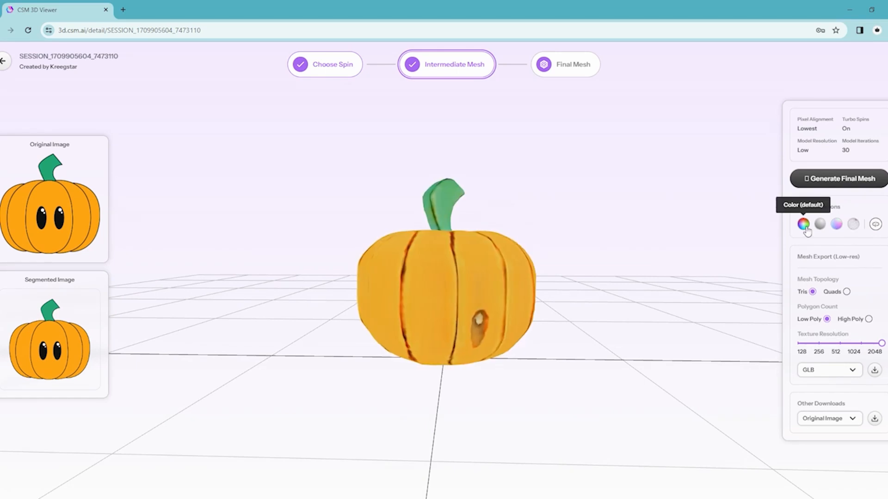
left_click(820, 224)
left_click(836, 224)
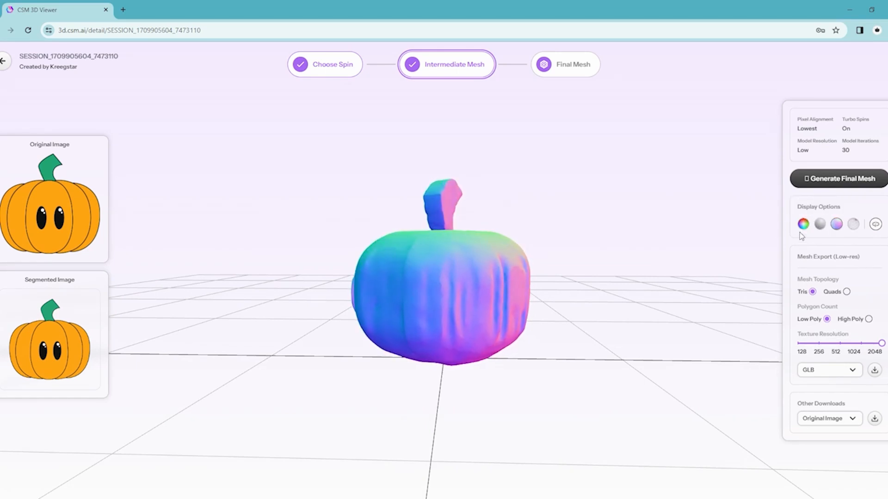
left_click(803, 225)
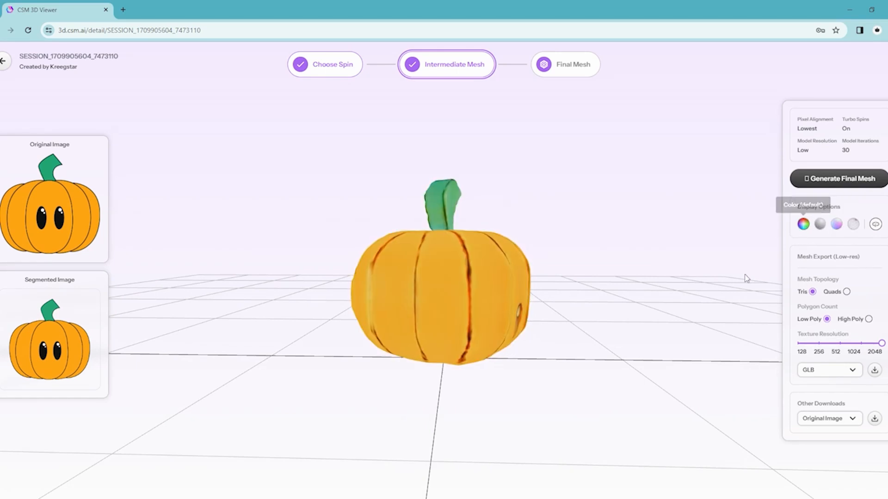
left_click(821, 227)
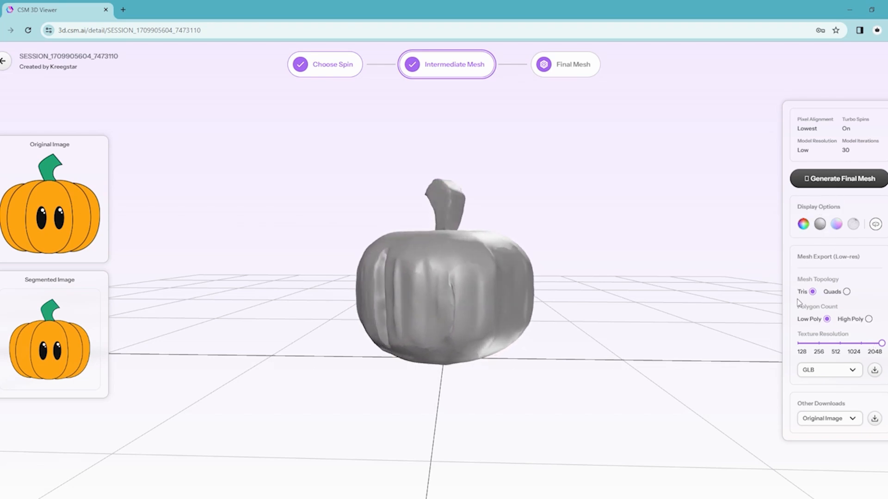
Check the low-res mesh export formats and the choices offered under Other Downloads.
left_click(854, 373)
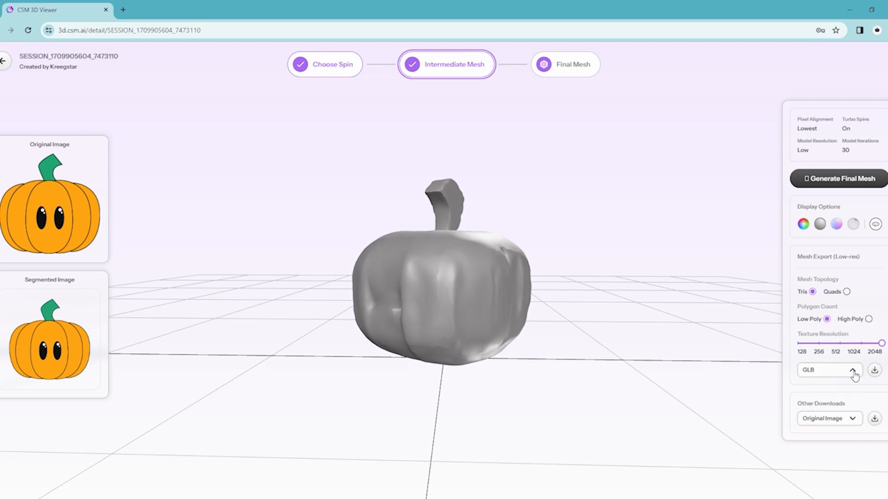
left_click(855, 420)
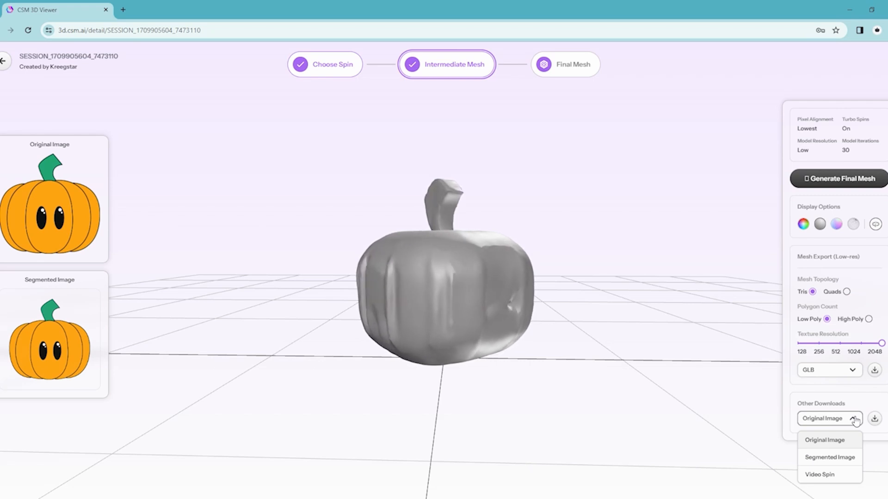
left_click(854, 420)
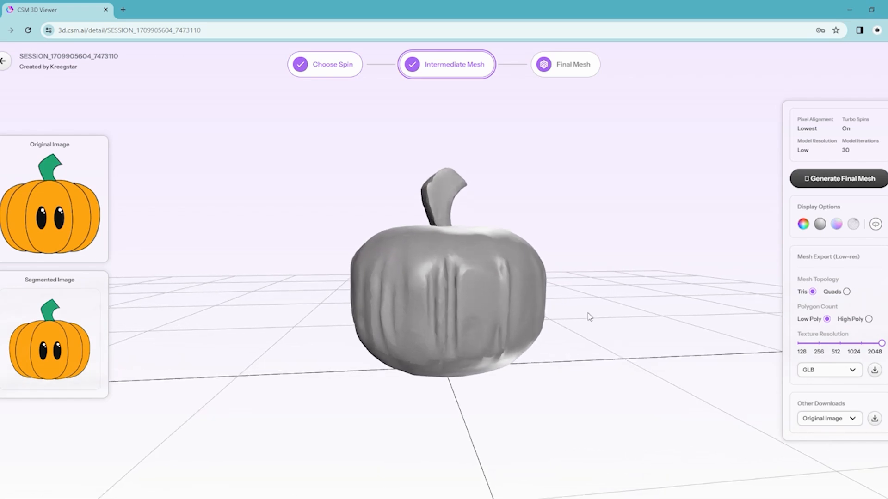
Stop the automatic rotation and inspect the pumpkin's geometry from other sides.
left_click(876, 227)
left_click_drag(658, 279, 473, 309)
left_click_drag(568, 297, 346, 286)
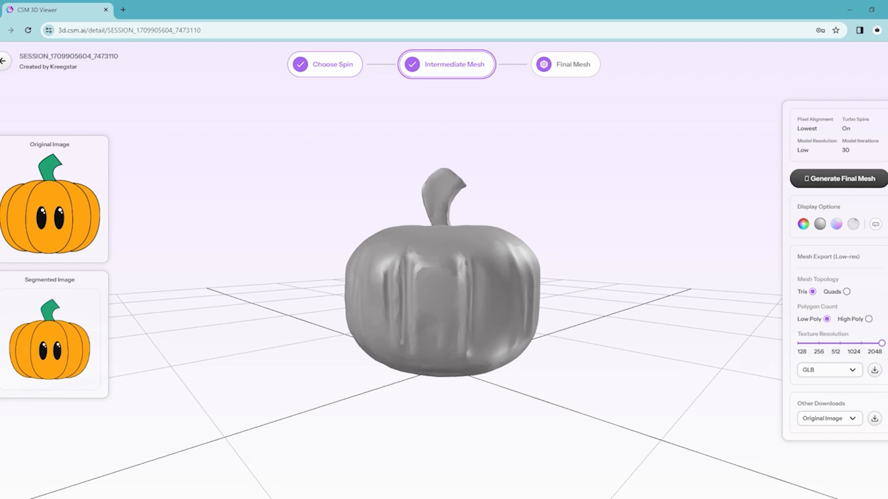
Return to the home page and look through the generated 3D assets.
left_click(3, 62)
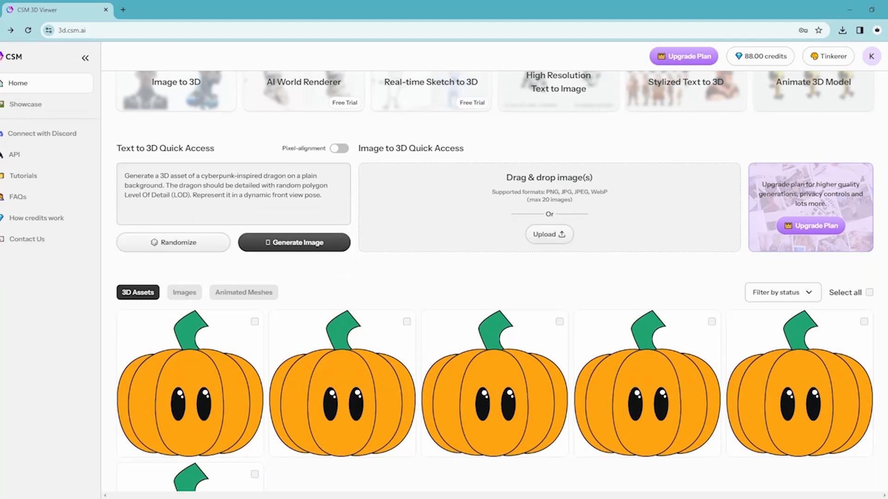
scroll(494, 282, "up", 1)
scroll(495, 281, "down", 3)
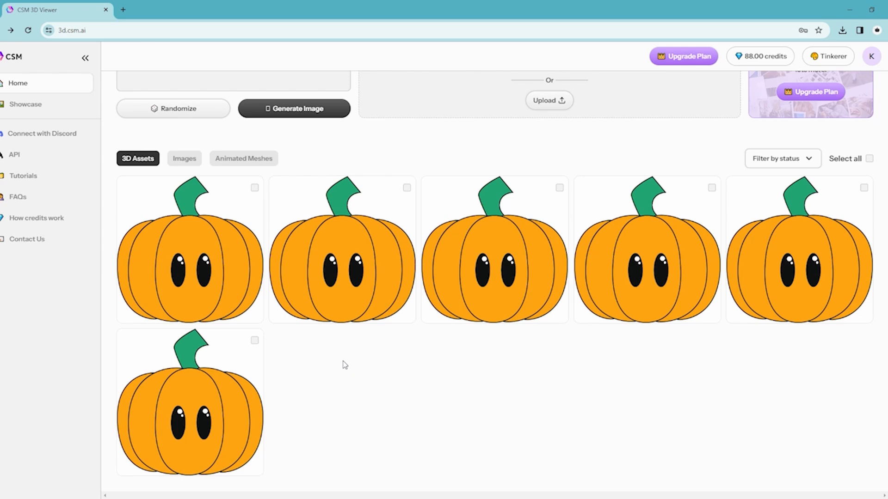
Upload Pumpkin Logo 3D Test.png to review the Image-to-3D session settings, and leave without starting a session.
scroll(562, 280, "up", 4)
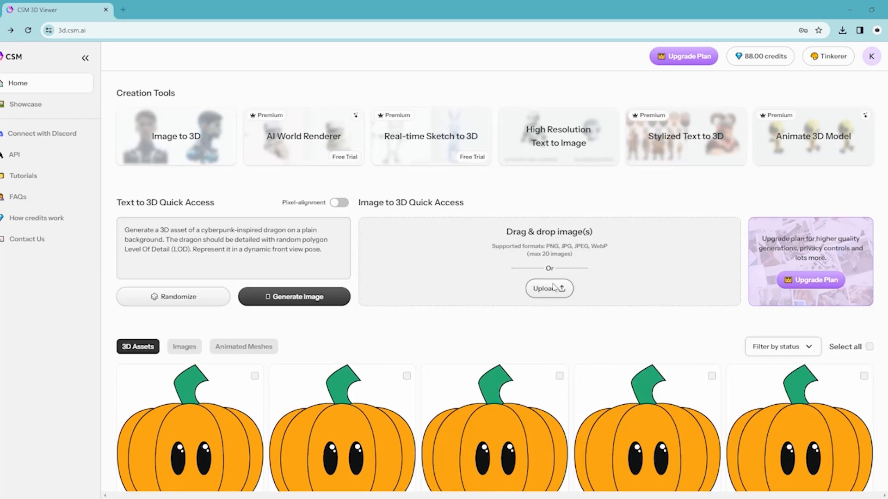
left_click(555, 287)
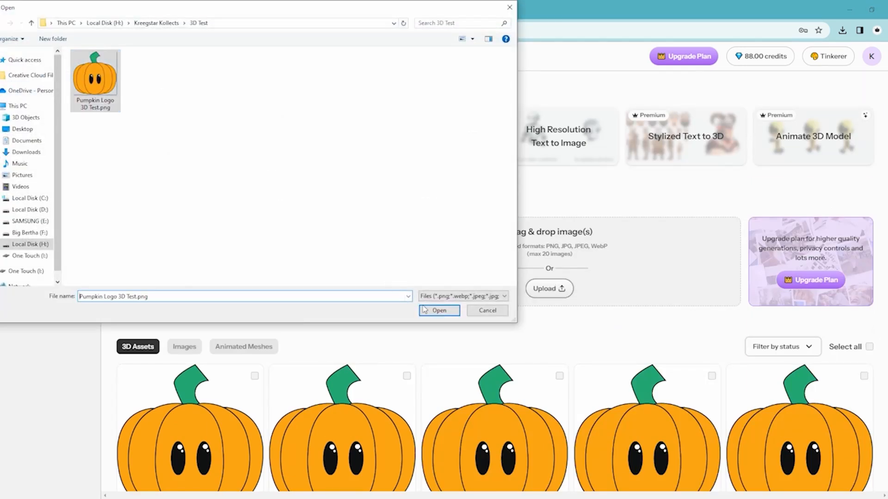
left_click(424, 309)
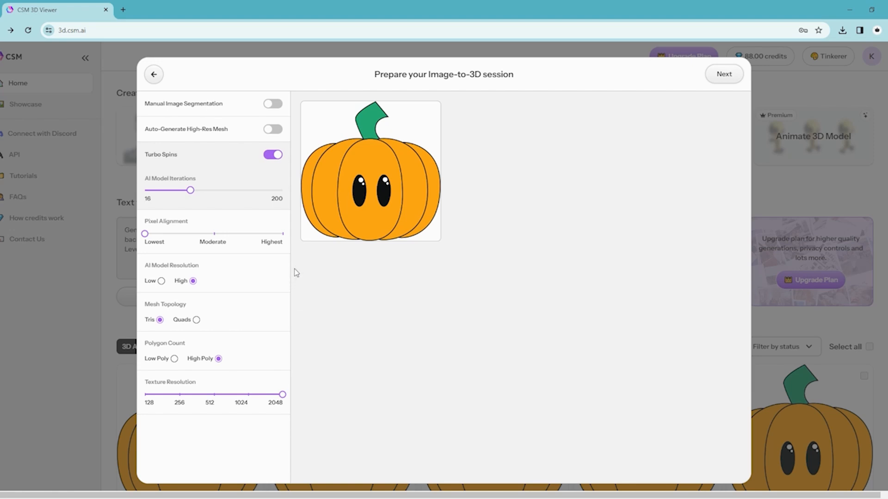
left_click(154, 75)
key("Return")
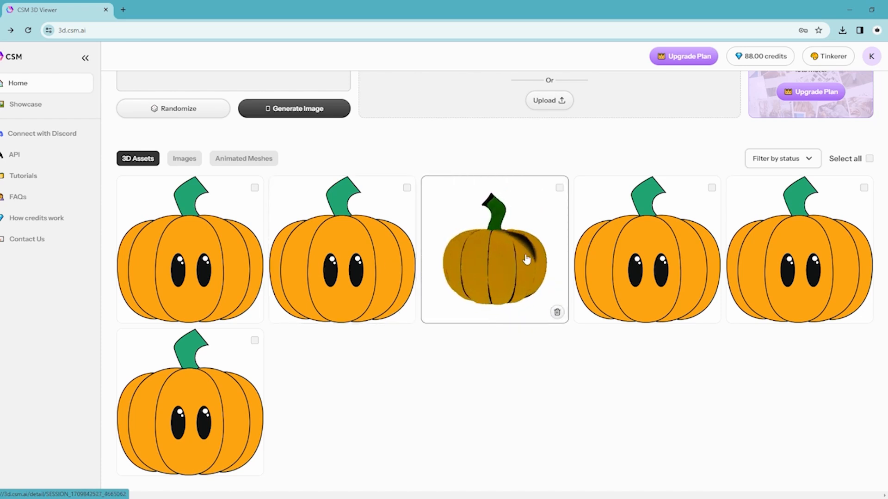
Open the third pumpkin 3D asset and inspect its intermediate mesh up close from other sides.
left_click(485, 264)
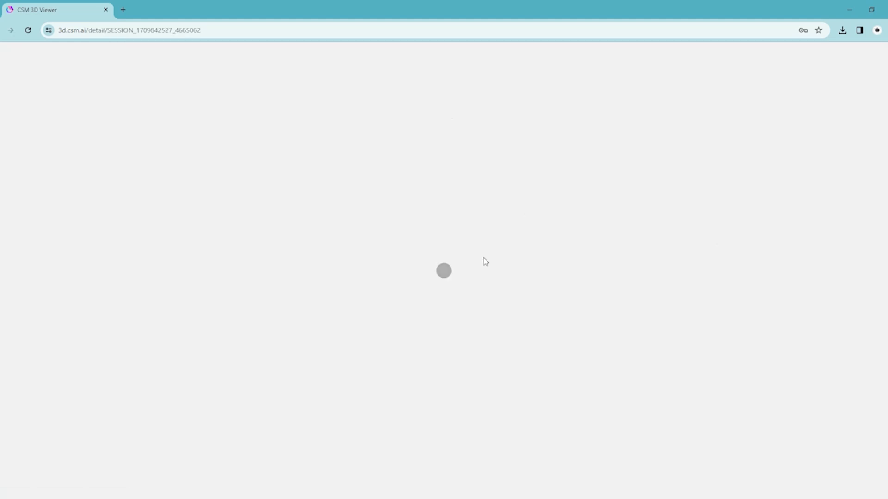
left_click(523, 391)
scroll(614, 311, "up", 5)
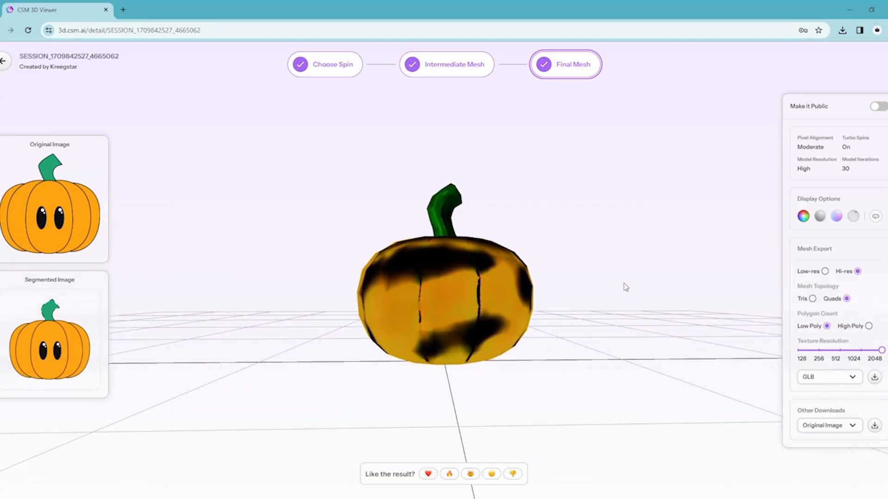
left_click(462, 71)
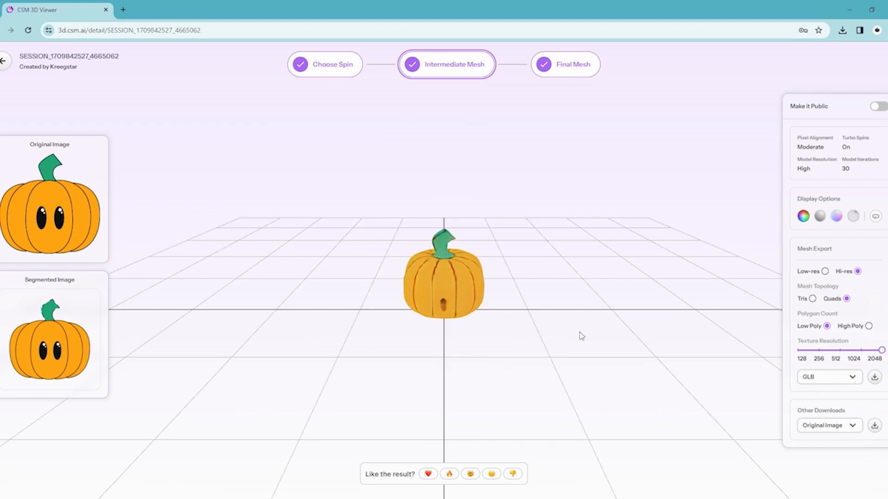
scroll(581, 334, "up", 5)
left_click_drag(572, 285, 349, 302)
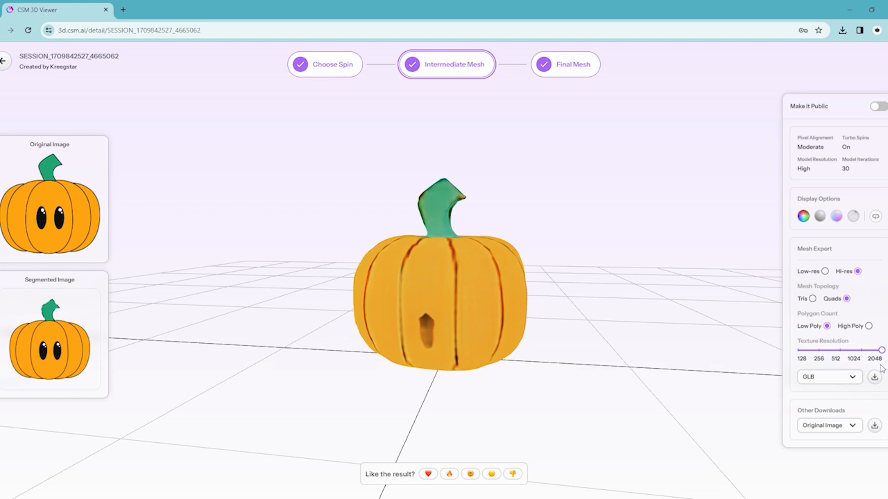
Show this asset's final mesh in the Geometry display and examine its faceted surface from several sides.
left_click(564, 75)
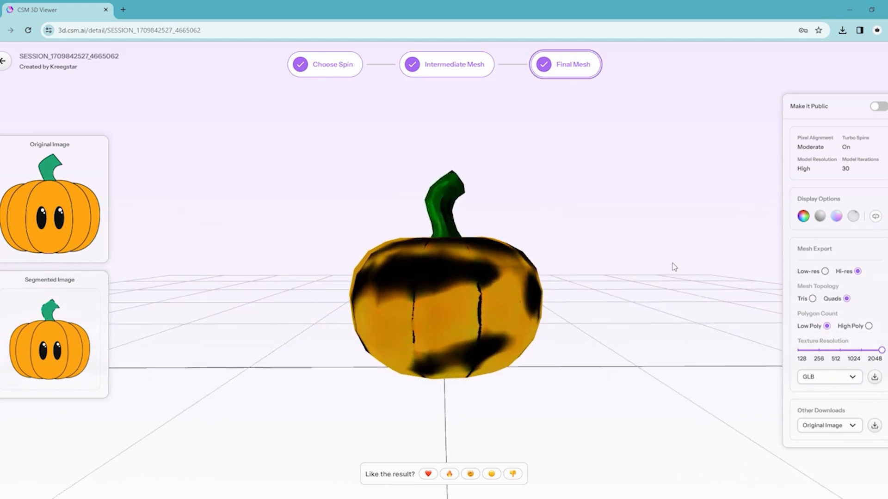
left_click(820, 217)
left_click_drag(671, 277, 430, 258)
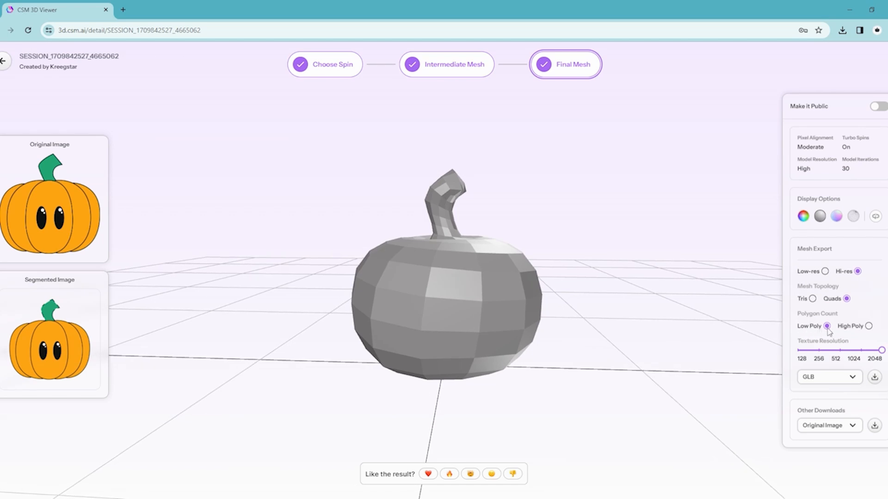
left_click_drag(581, 304, 401, 259)
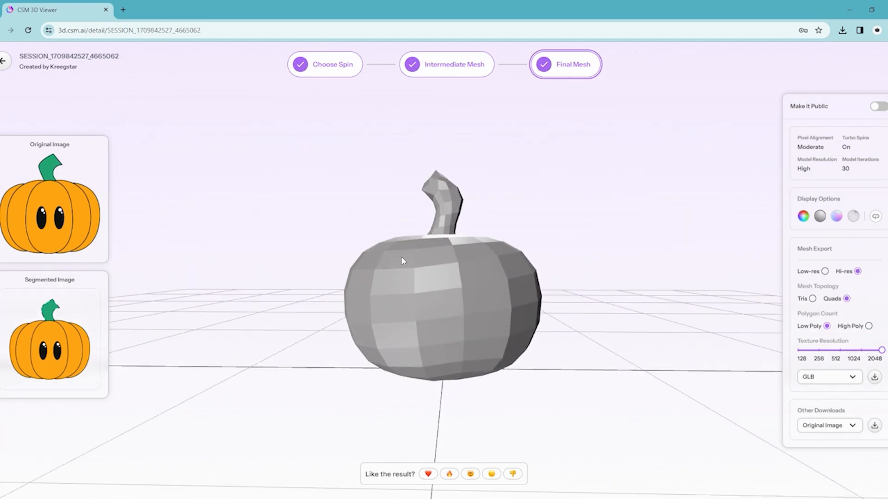
left_click_drag(646, 283, 431, 290)
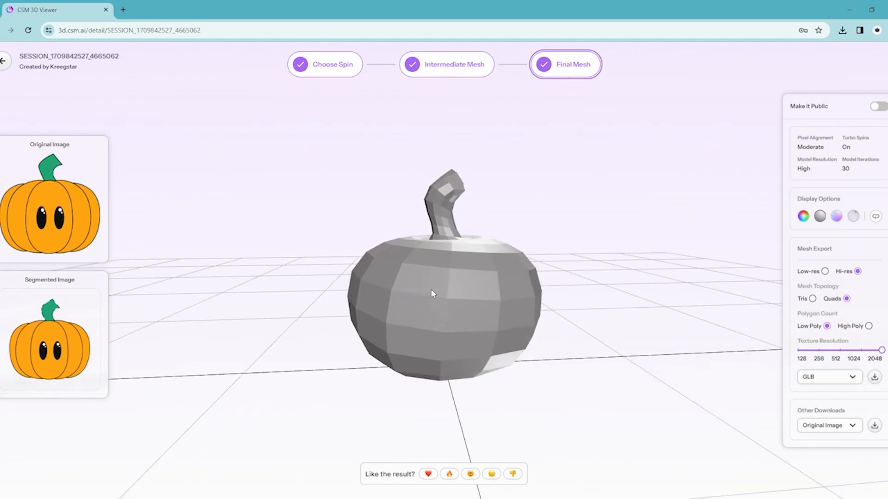
Examine the final mesh from several sides in the Normals and Wireframe displays.
left_click(836, 216)
left_click_drag(672, 293, 350, 292)
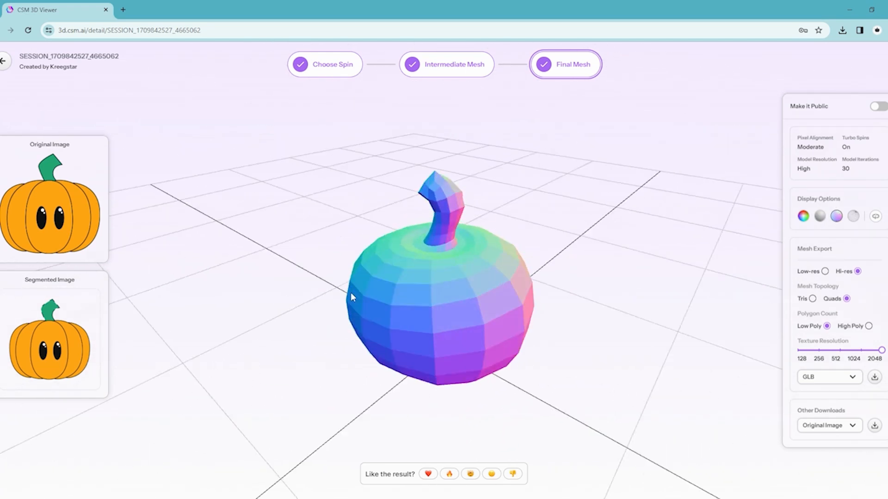
mouse_move(626, 282)
left_mouse_down()
mouse_move(612, 331)
mouse_move(597, 284)
mouse_move(604, 226)
mouse_move(610, 282)
left_mouse_up()
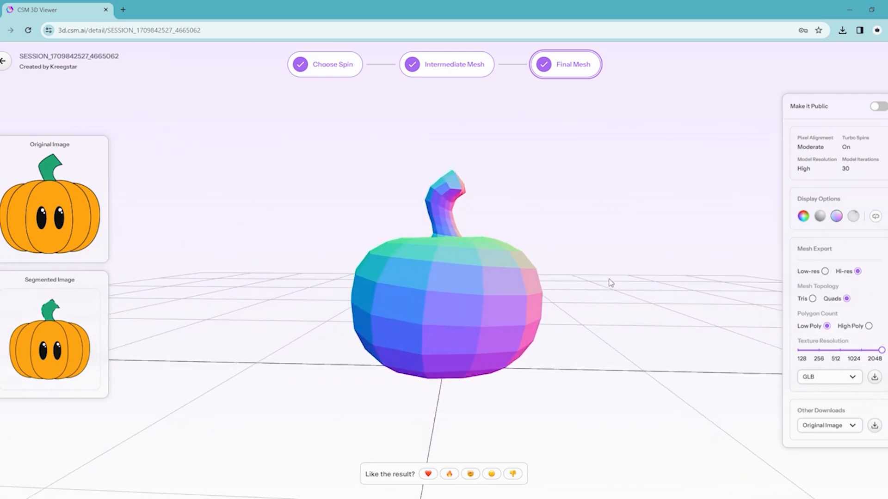
left_click(853, 217)
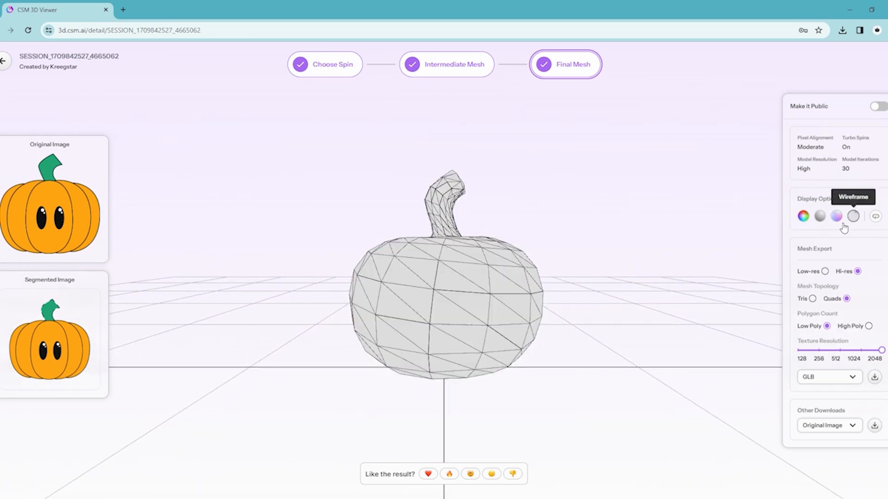
left_click_drag(623, 323, 361, 292)
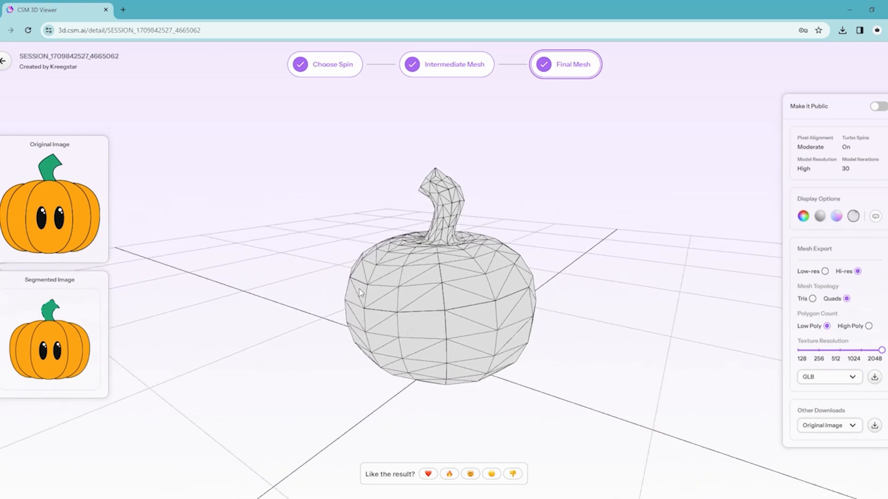
Return the final mesh to the Color display and look over its texture.
left_click(803, 217)
left_click_drag(677, 290, 669, 283)
scroll(599, 274, "down", 4)
left_click_drag(599, 273, 586, 314)
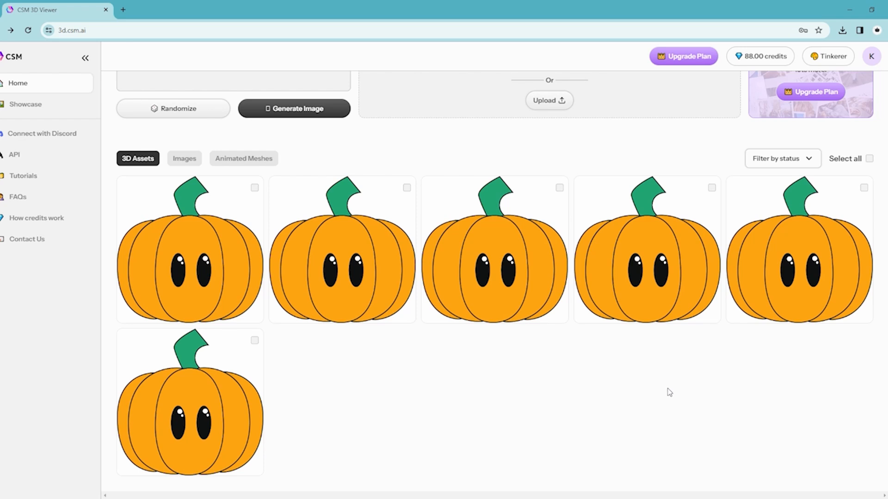
Preview the other generated 3D assets on the home page and open the pumpkin in the second row.
mouse_move(656, 271)
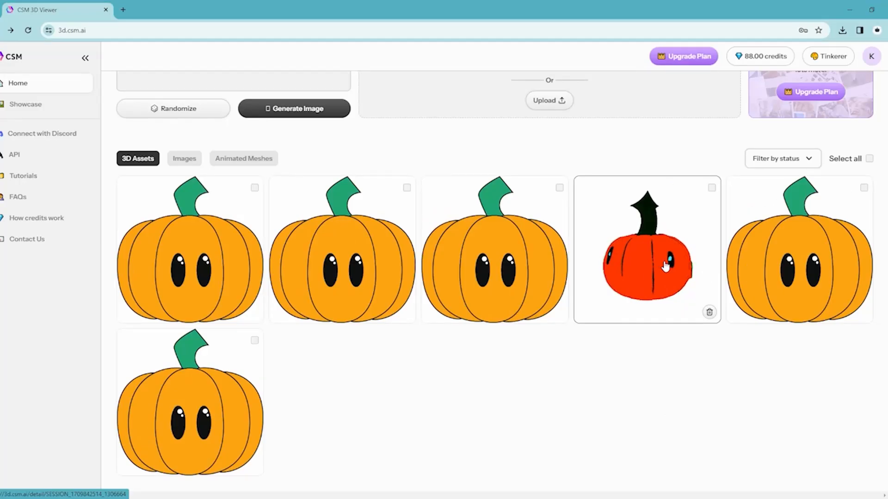
mouse_move(852, 300)
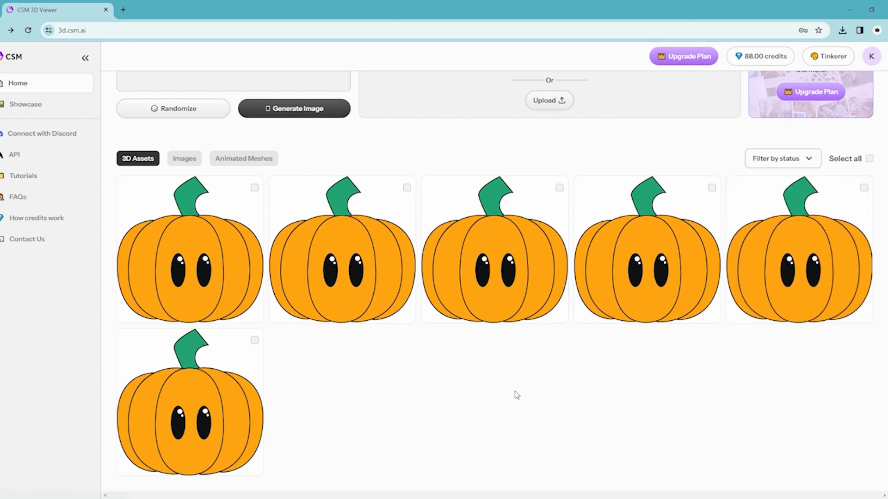
mouse_move(203, 420)
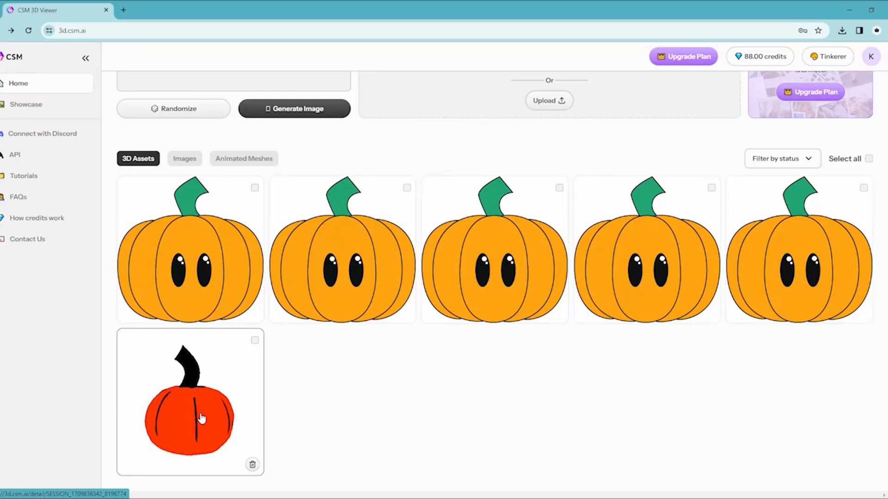
left_click(202, 419)
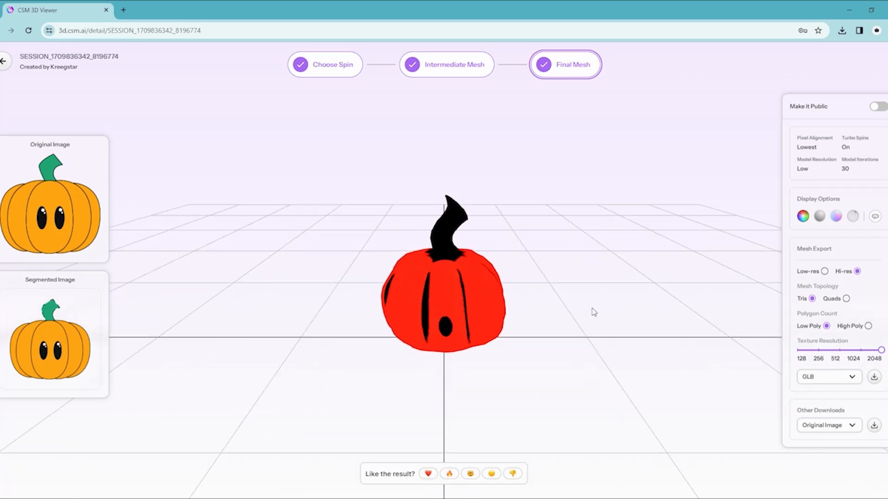
Show this pumpkin's intermediate mesh in the Geometry display and inspect it from other sides.
left_click(457, 67)
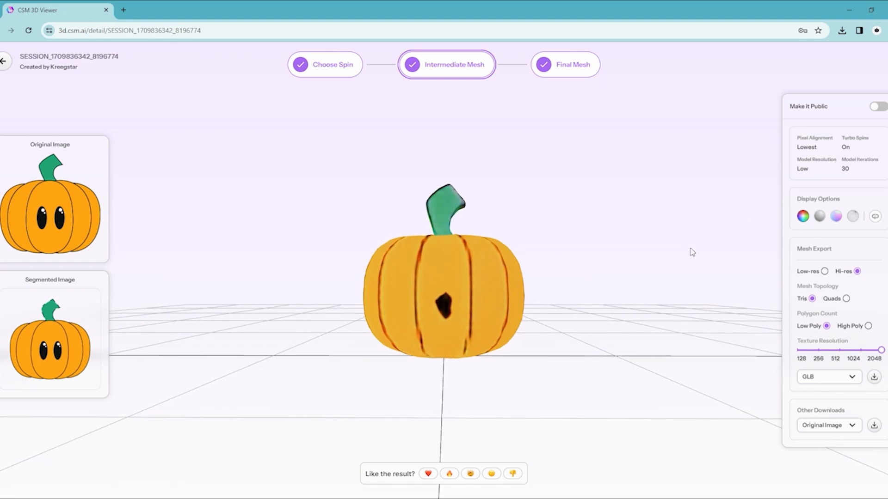
left_click(818, 217)
left_click_drag(638, 273, 392, 323)
left_click_drag(638, 255, 509, 218)
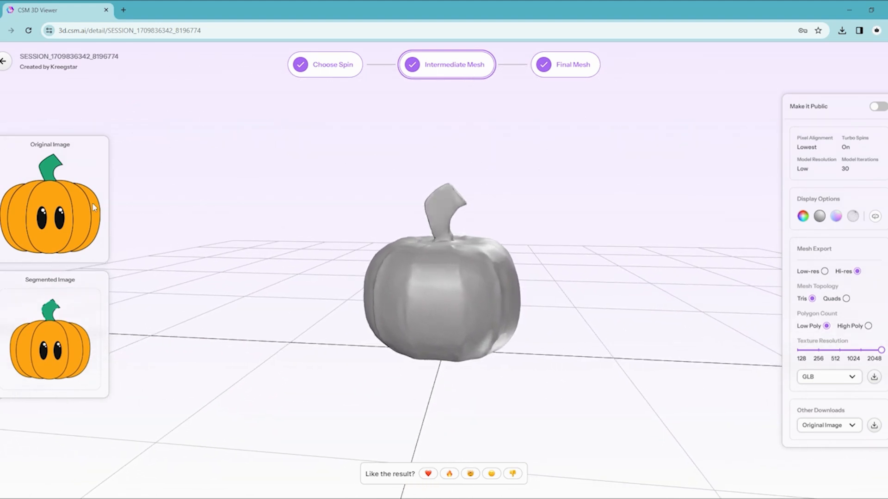
Switch to the second-row pumpkin's final mesh and inspect its geometry from different angles.
left_click(574, 74)
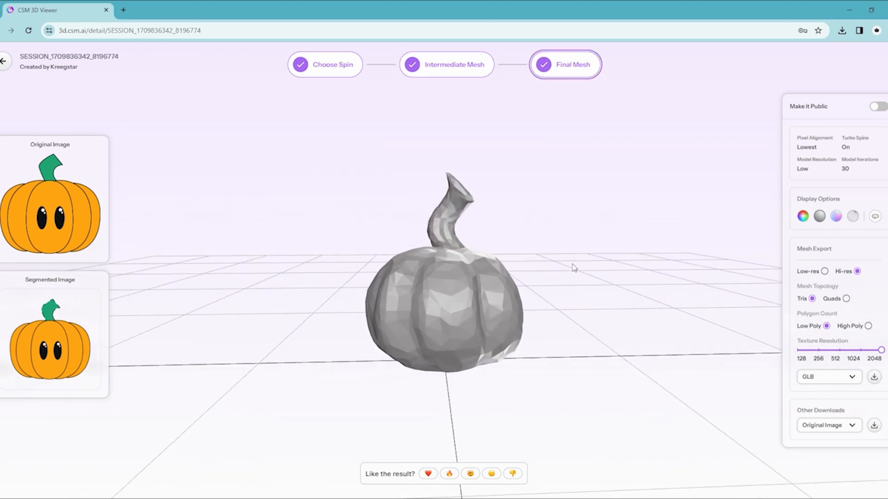
left_click_drag(590, 274, 648, 249)
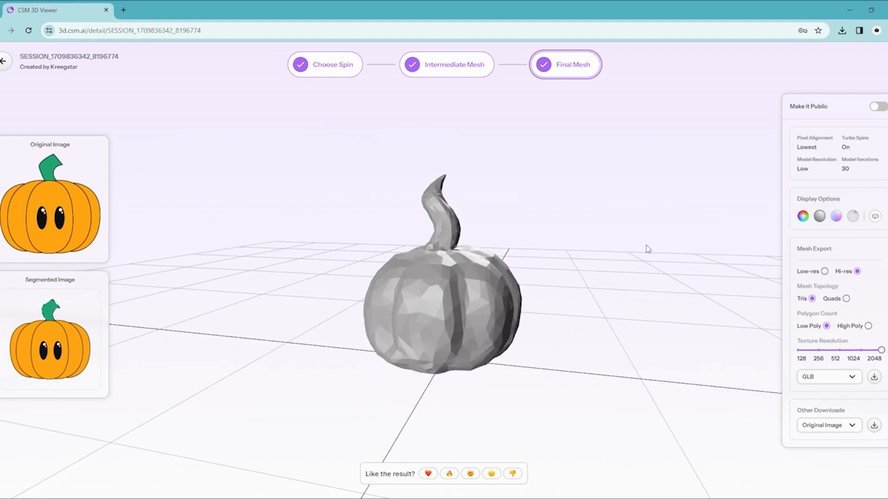
left_click_drag(696, 236, 665, 267)
Compare the final mesh's Color and Geometry displays, ending on Geometry, and examine the low-poly surface up close.
left_click(803, 216)
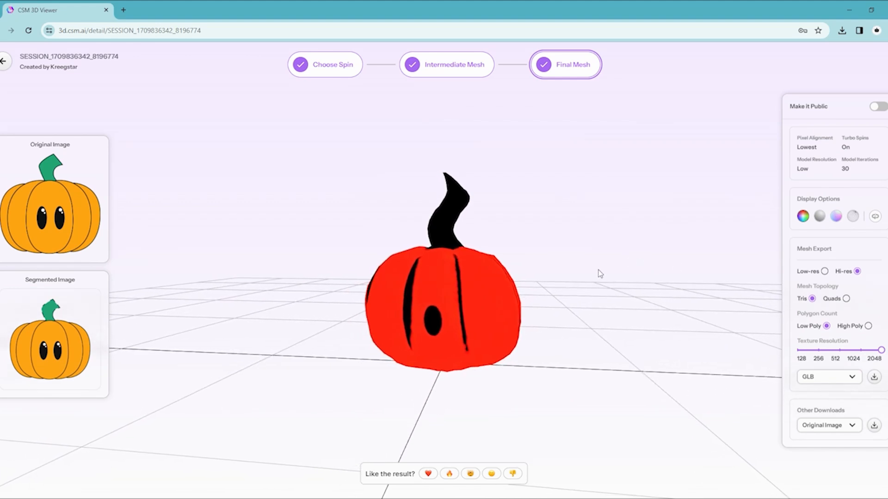
left_click(819, 217)
left_click_drag(617, 285, 637, 279)
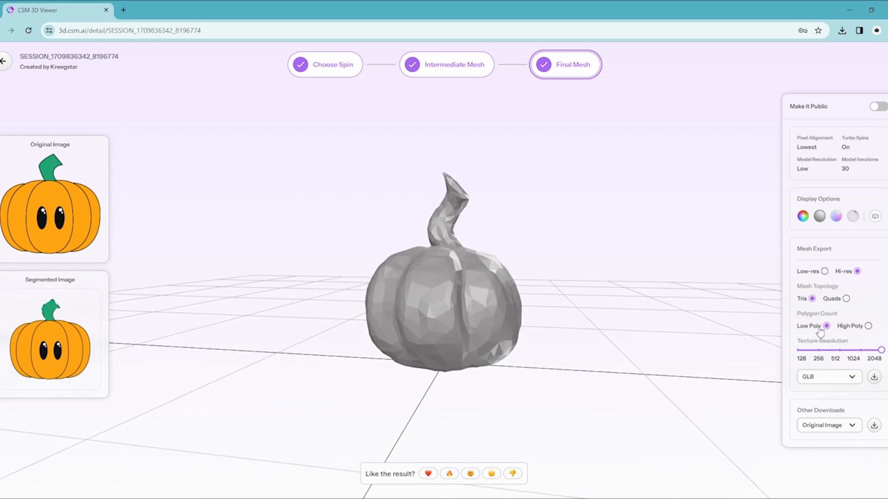
scroll(601, 298, "up", 2)
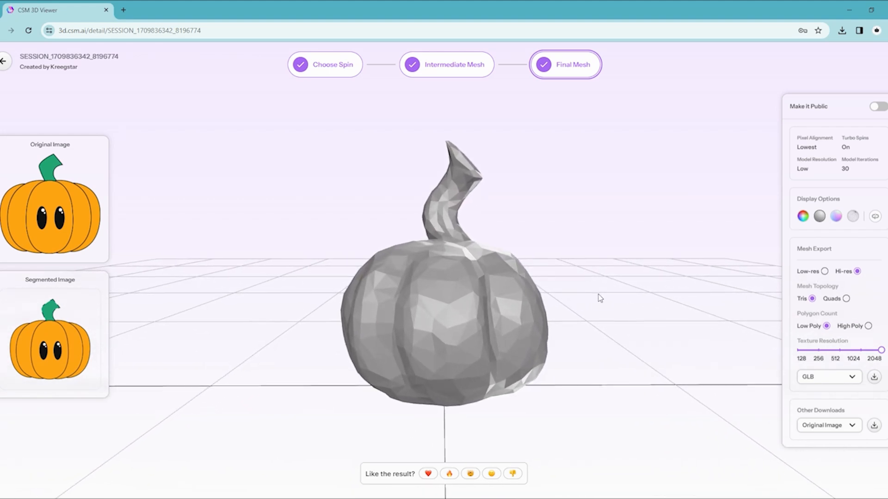
scroll(600, 298, "down", 1)
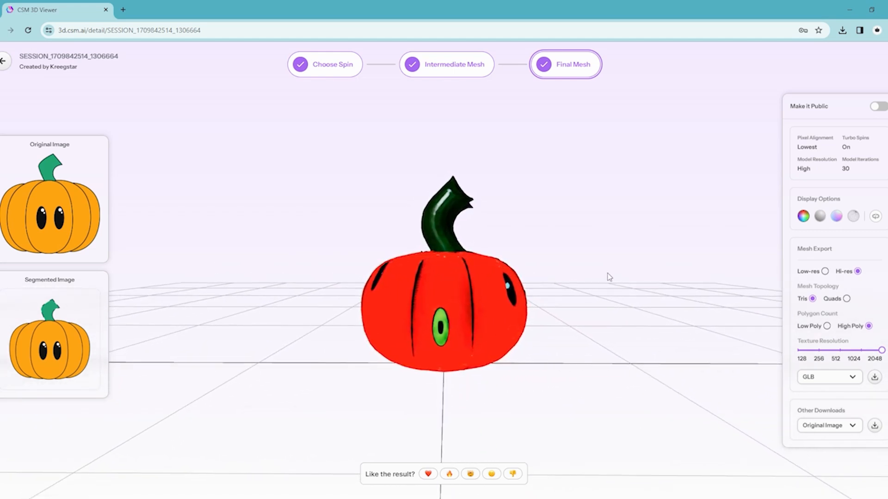
Inspect the intermediate mesh of the lowest-alignment, high-resolution pumpkin in the Color and Geometry displays.
left_click(433, 69)
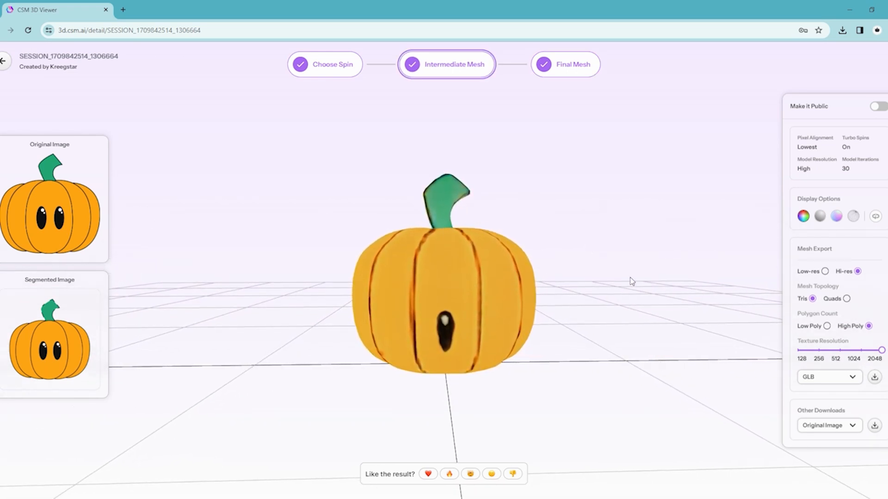
left_click_drag(609, 282, 377, 283)
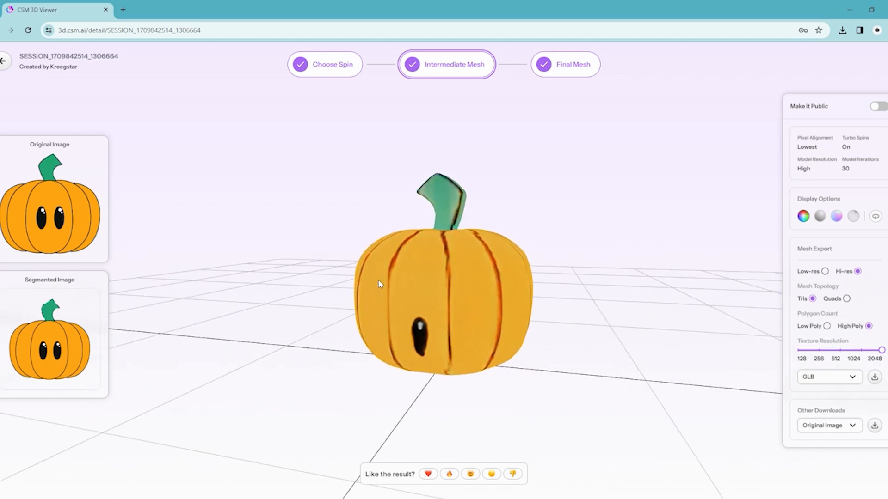
left_click_drag(706, 257, 519, 253)
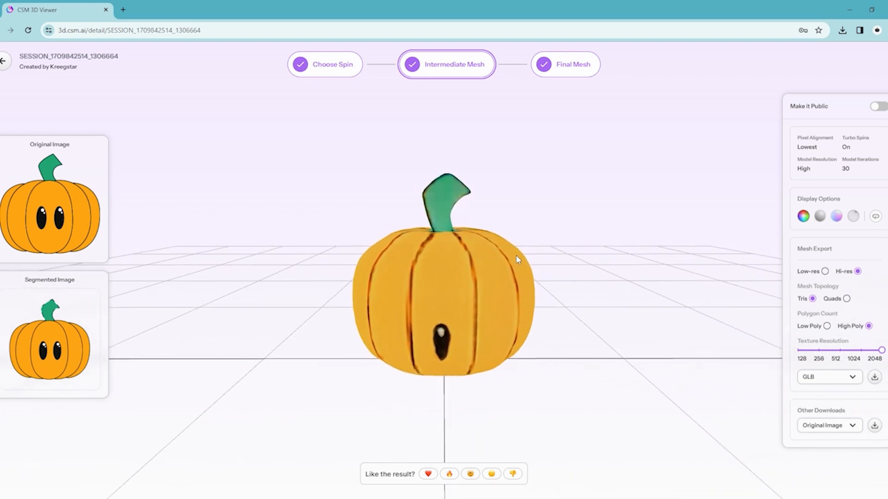
left_click(821, 224)
left_click_drag(651, 276, 534, 273)
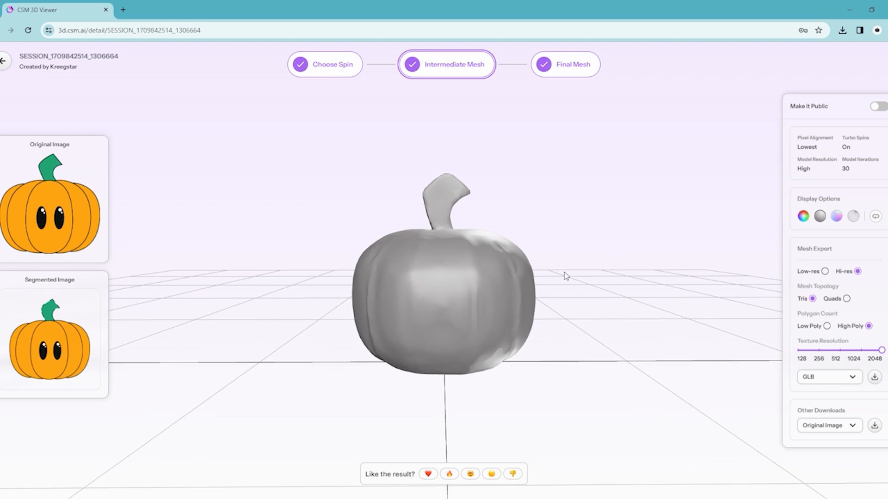
Switch to this pumpkin's high-poly final mesh and examine the relief of its ribs and eyes up close.
left_click(572, 67)
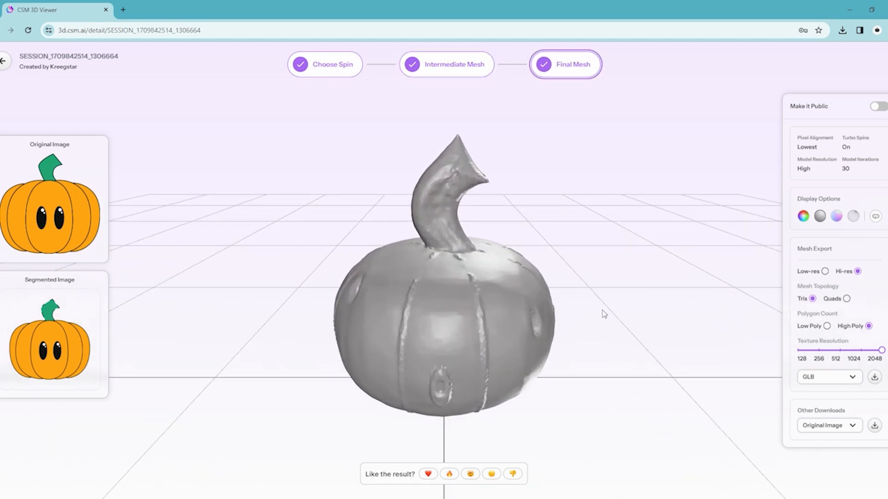
left_click_drag(603, 314, 455, 380)
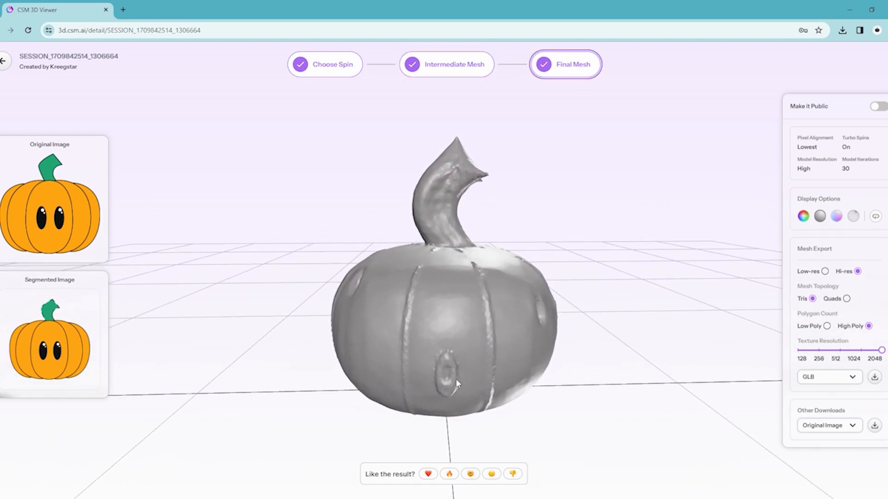
Examine the eyes and rib grooves of the lowest-alignment pumpkin's final mesh from the side.
left_click_drag(583, 283, 409, 283)
left_click_drag(610, 290, 450, 329)
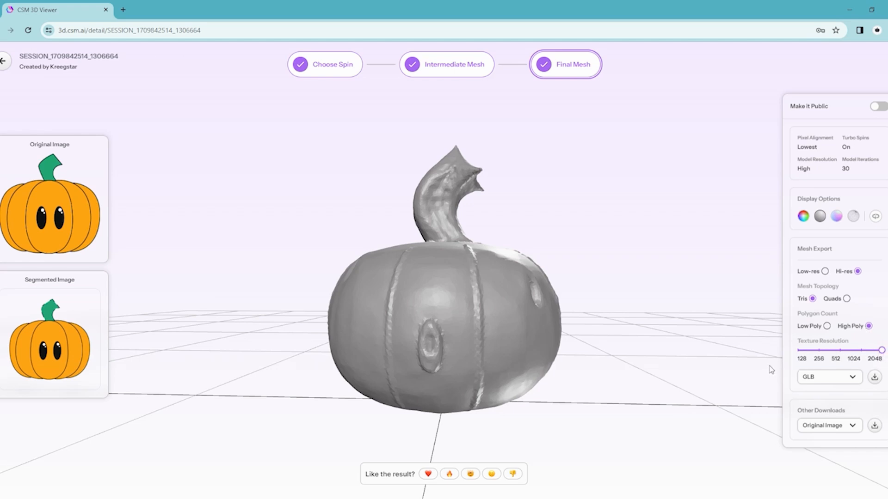
left_click_drag(765, 364, 739, 351)
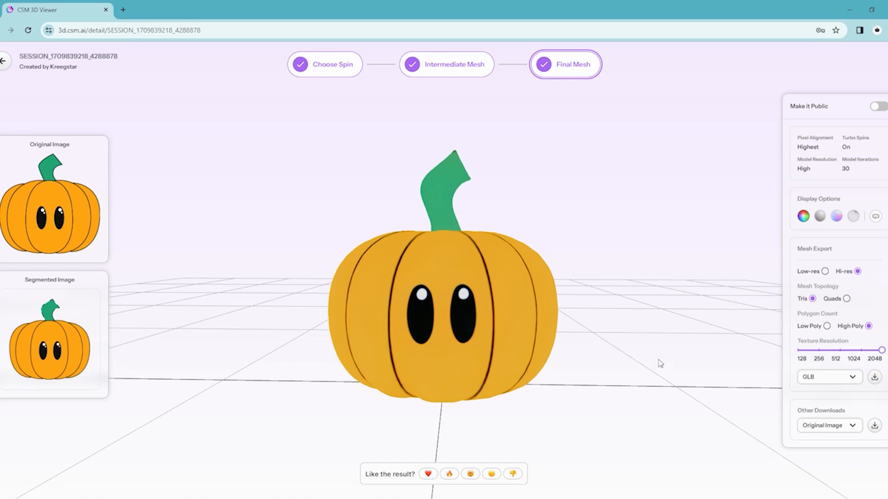
Inspect the intermediate mesh of the highest-alignment, high-resolution pumpkin in the Color and Geometry displays.
left_click(467, 75)
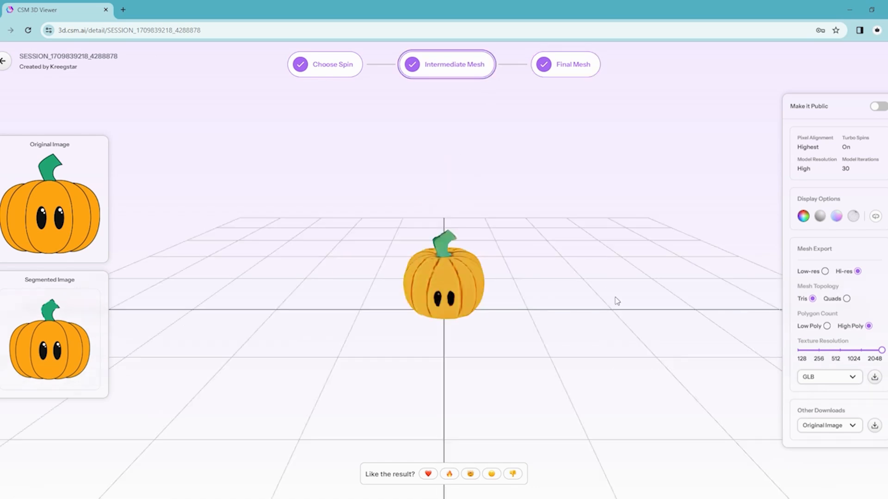
left_click_drag(630, 279, 528, 221)
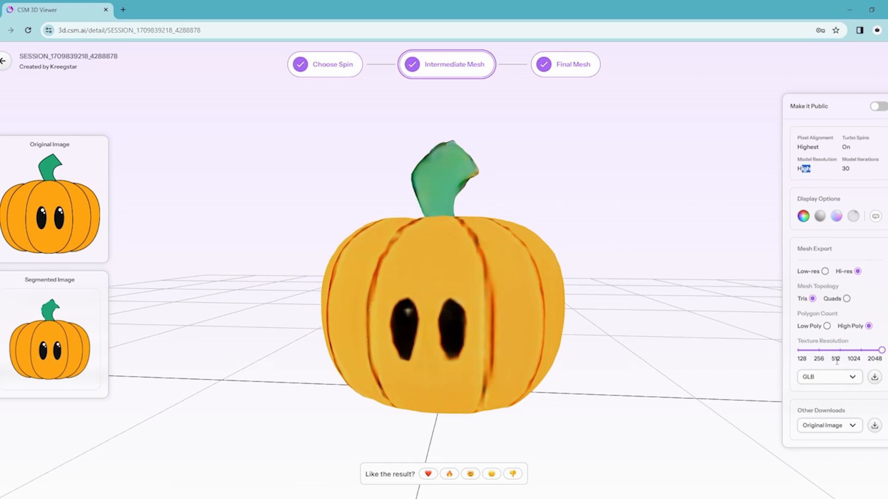
left_click_drag(674, 233, 683, 238)
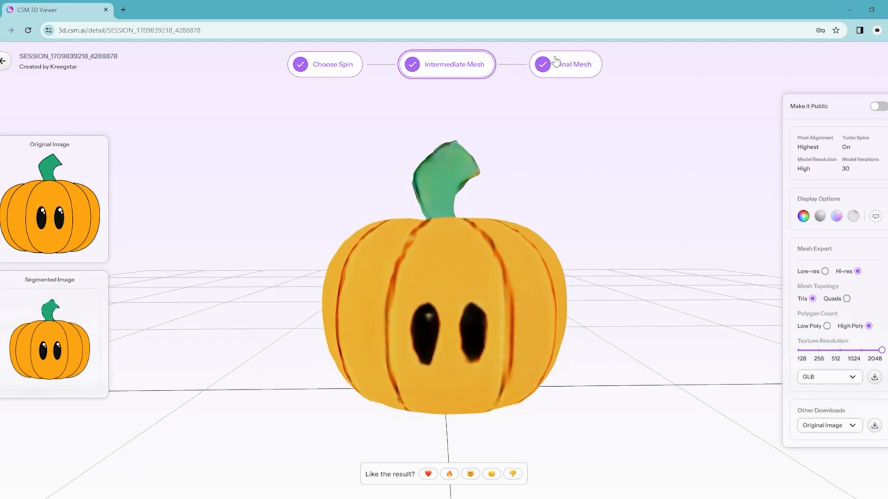
left_click(819, 216)
left_click_drag(641, 275, 433, 264)
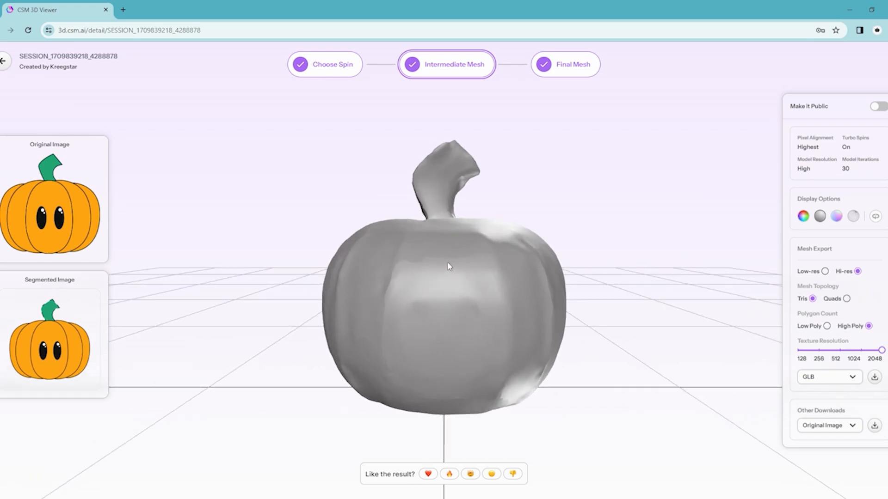
Switch to the highest-alignment pumpkin's final mesh and inspect its geometry from the front, top and sides.
left_click(565, 68)
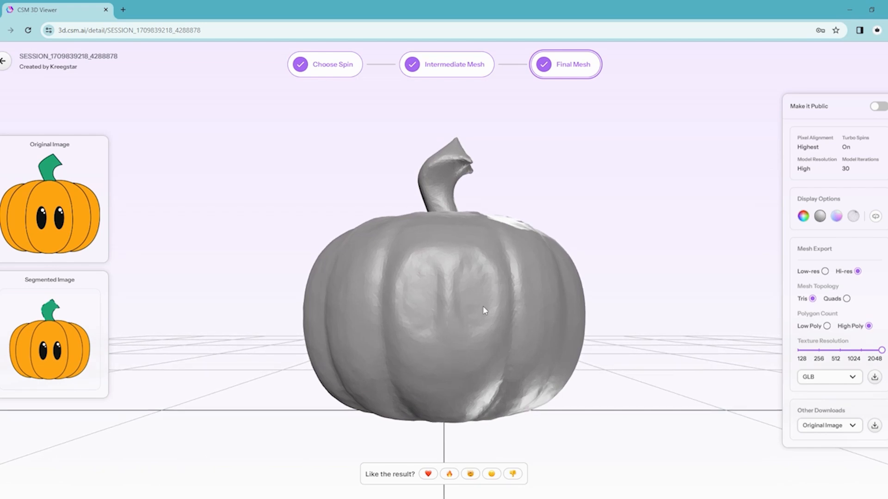
left_click_drag(717, 268, 685, 299)
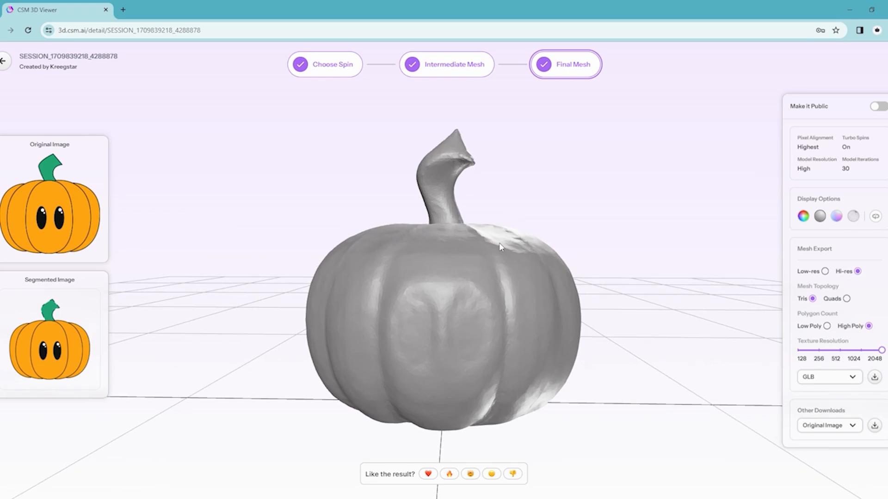
left_click_drag(587, 352, 428, 208)
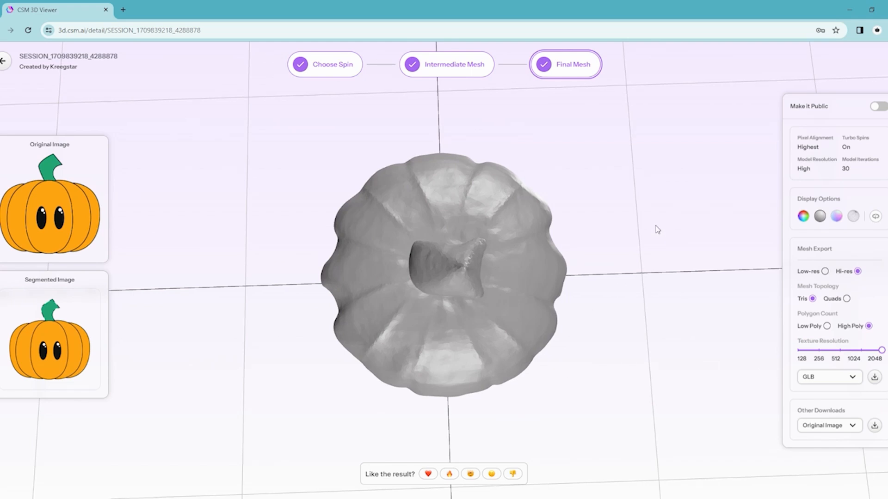
left_click_drag(657, 229, 648, 143)
left_click_drag(637, 314, 459, 338)
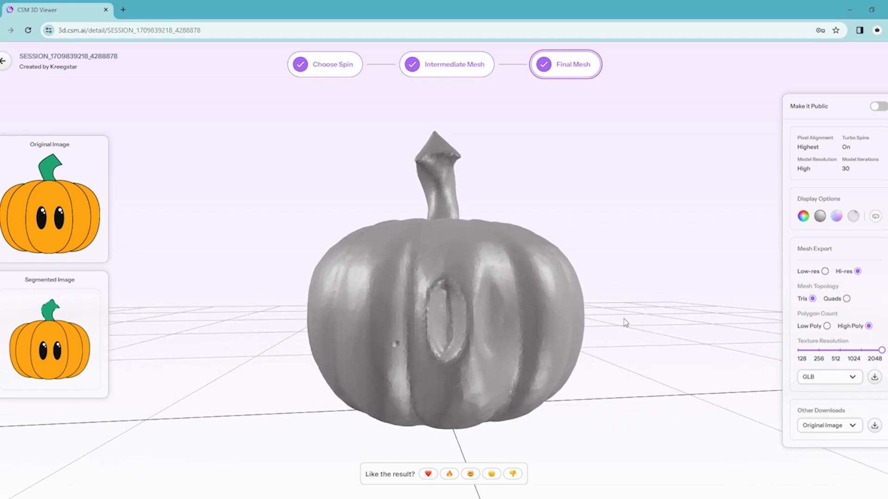
left_click_drag(623, 312, 440, 283)
mouse_move(686, 326)
left_mouse_down()
mouse_move(563, 326)
mouse_move(582, 359)
mouse_move(578, 376)
mouse_move(575, 301)
mouse_move(530, 315)
mouse_move(558, 312)
mouse_move(561, 321)
mouse_move(554, 297)
left_mouse_up()
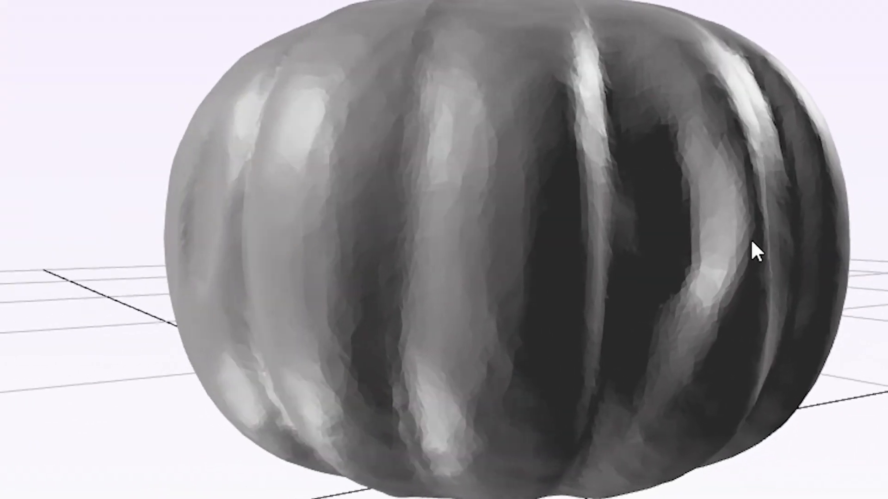
left_click_drag(751, 243, 316, 216)
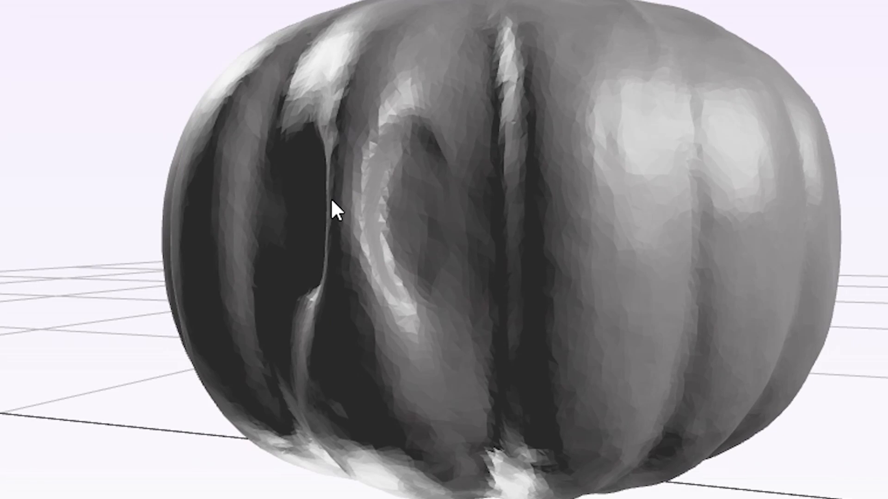
Examine the relief around both eyes of the highest-alignment final mesh up close and from slightly different angles.
right_click_drag(341, 350, 544, 398)
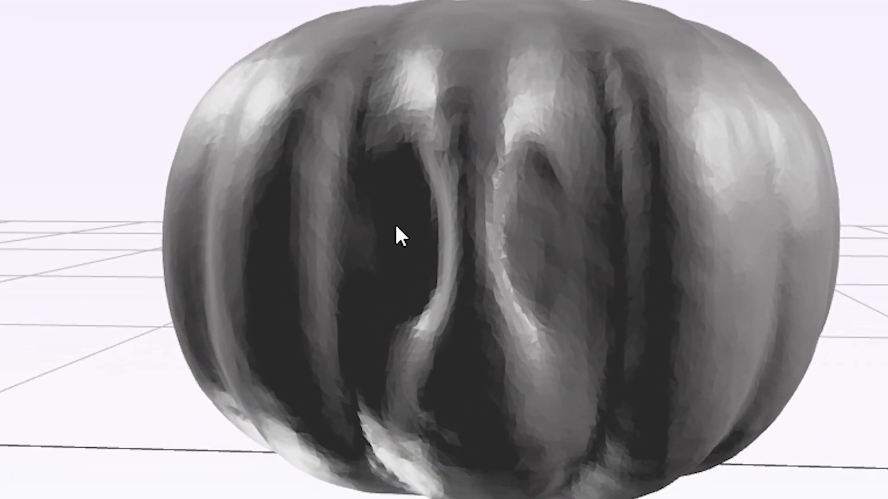
right_click_drag(817, 216, 711, 250)
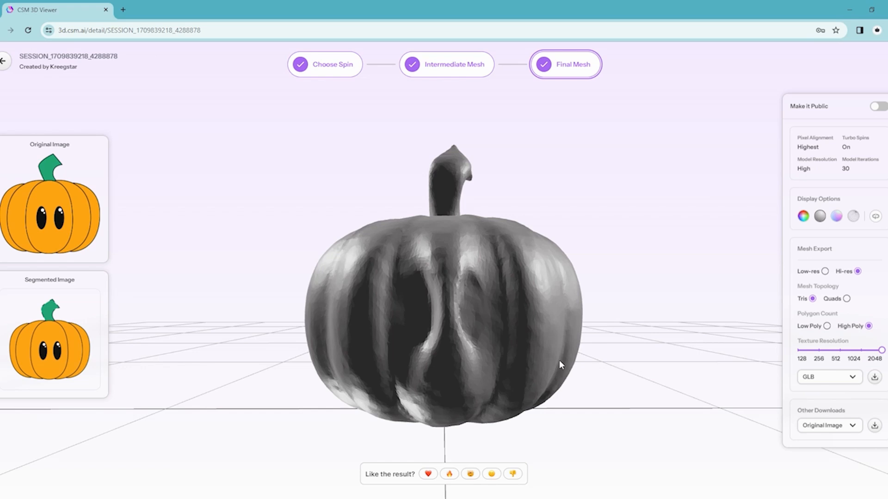
left_click_drag(569, 336, 569, 343)
scroll(575, 350, "up", 4)
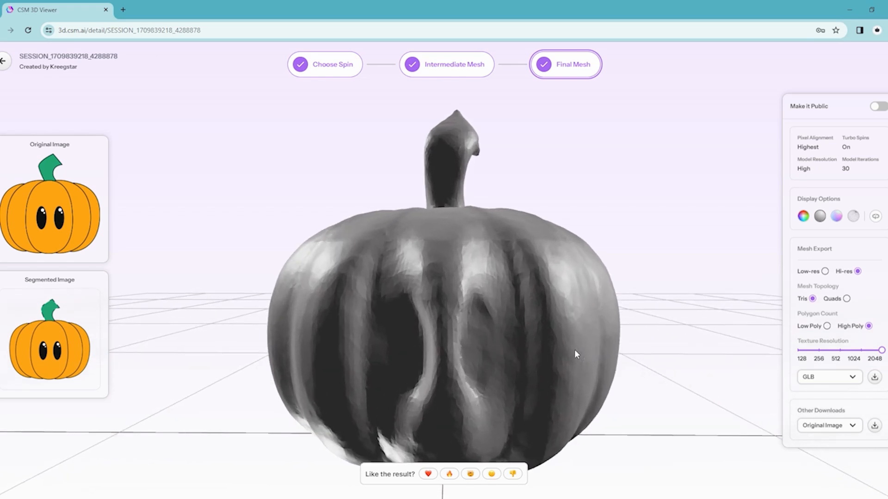
scroll(601, 356, "down", 3)
left_click_drag(661, 318, 663, 315)
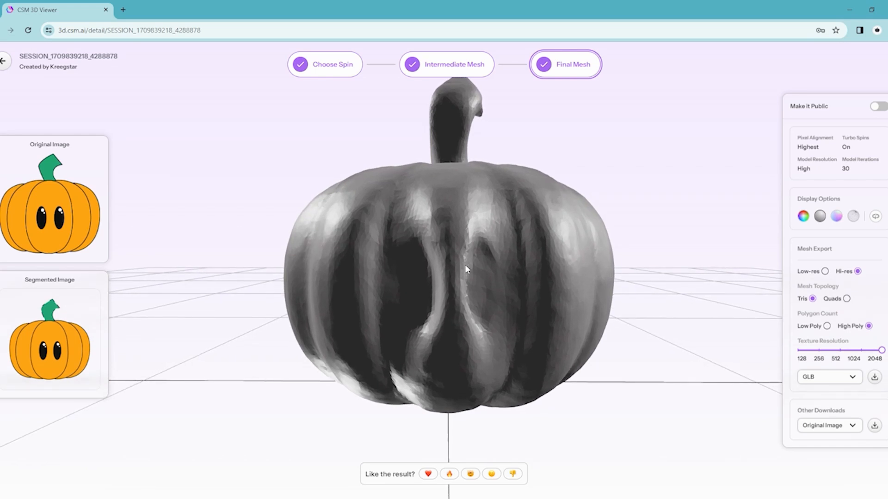
mouse_move(639, 288)
left_mouse_down()
mouse_move(672, 291)
mouse_move(559, 293)
mouse_move(424, 277)
mouse_move(728, 288)
mouse_move(495, 273)
left_mouse_up()
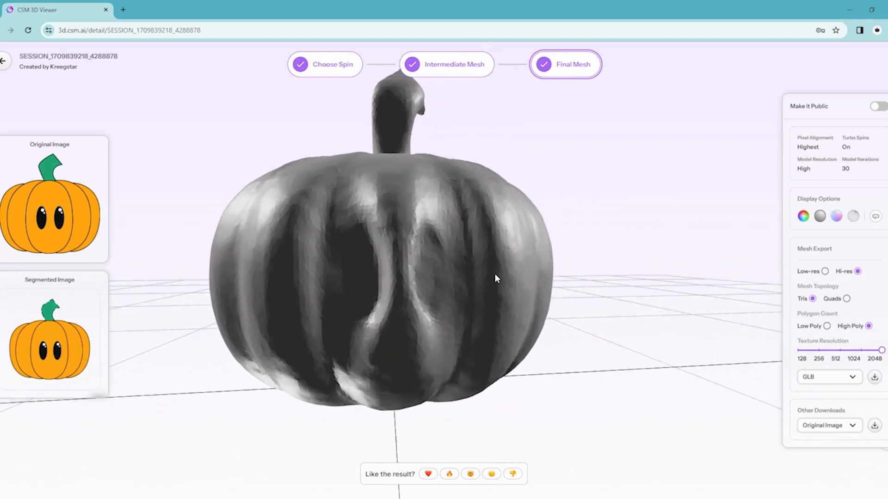
left_click_drag(597, 244, 646, 285)
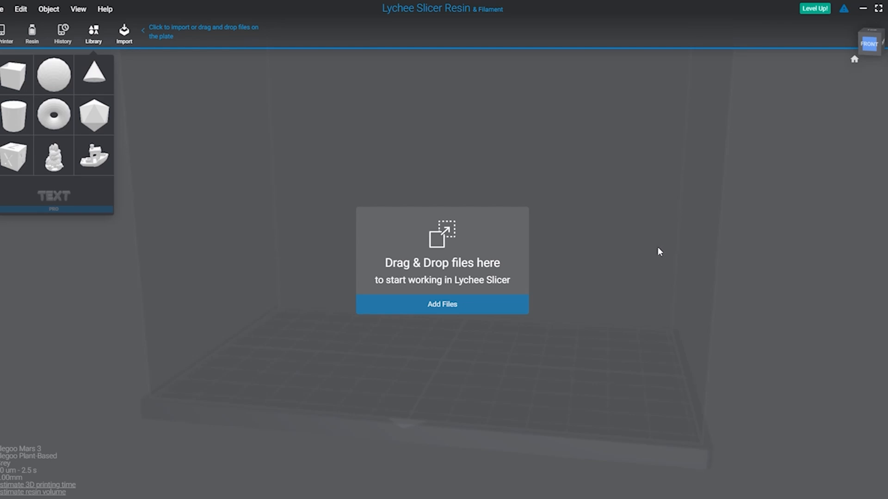
Switch to Lychee Slicer, import mesh_preview.obj from the Kreegstar Kollects 3d pumpkin folder and locate it on the plate.
left_click(470, 303)
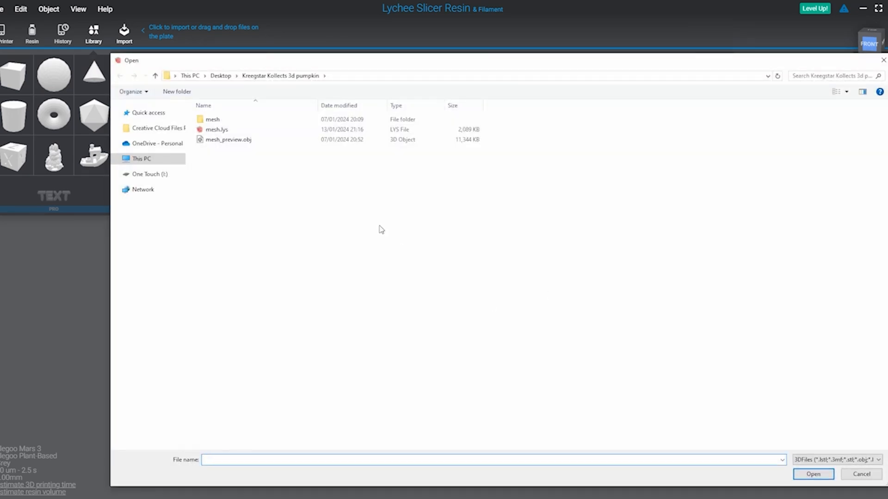
double_click(219, 141)
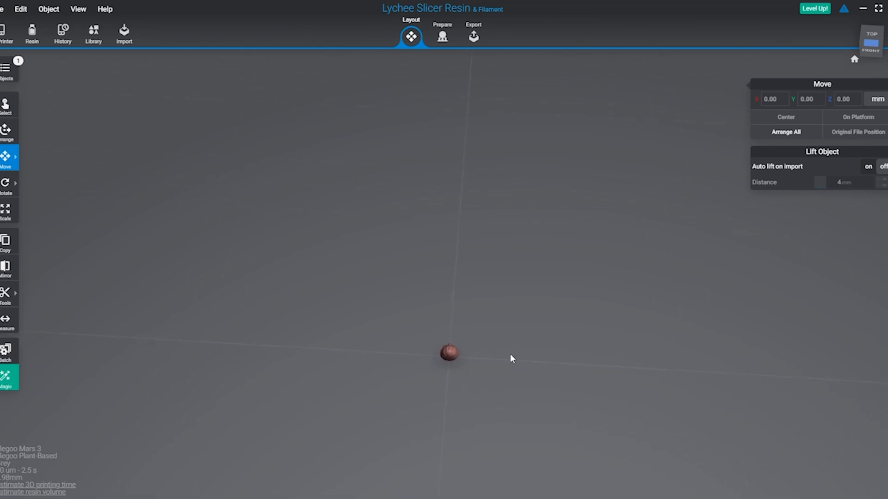
left_click_drag(531, 359, 440, 319)
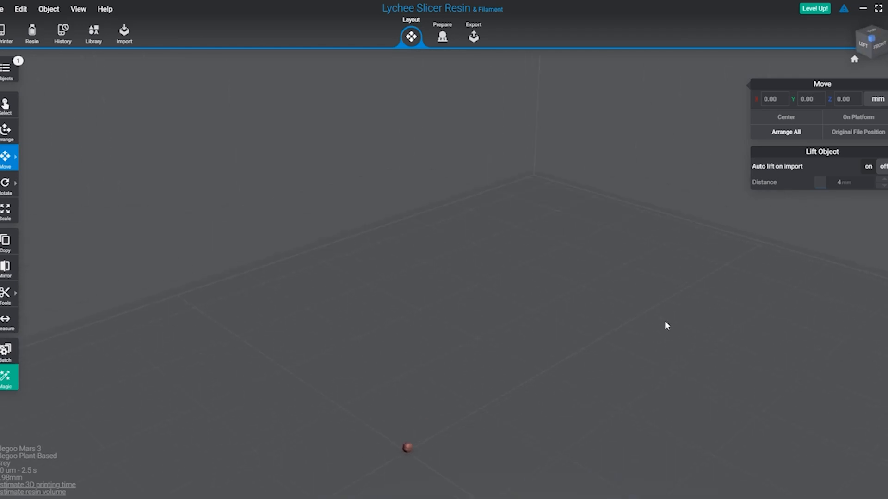
left_click_drag(665, 322, 579, 367)
Repair the structural errors of the imported pumpkin model.
left_click(460, 337)
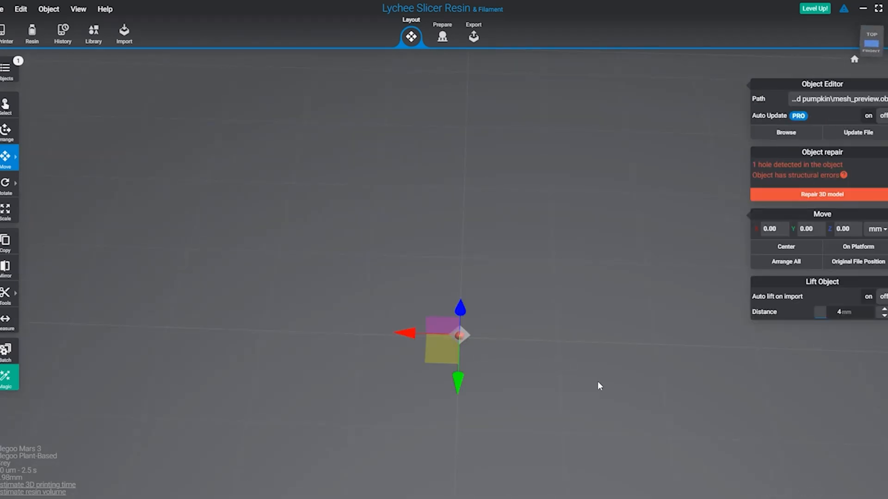
left_click(804, 196)
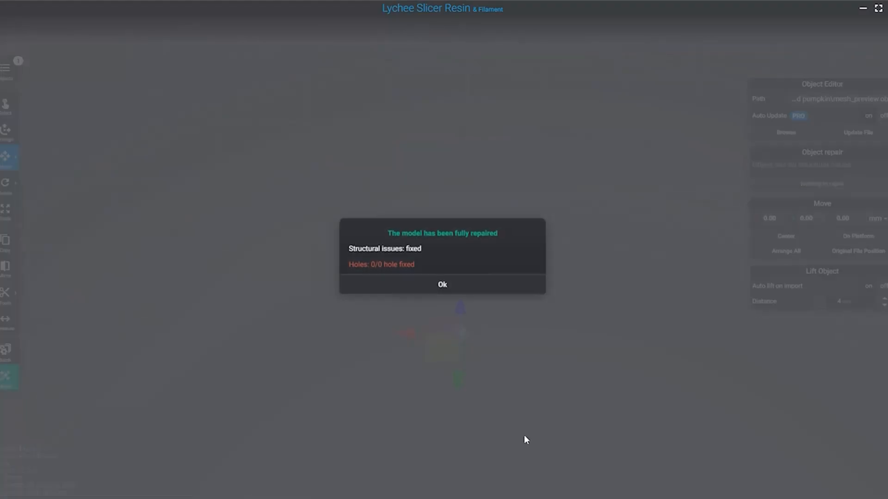
left_click(454, 289)
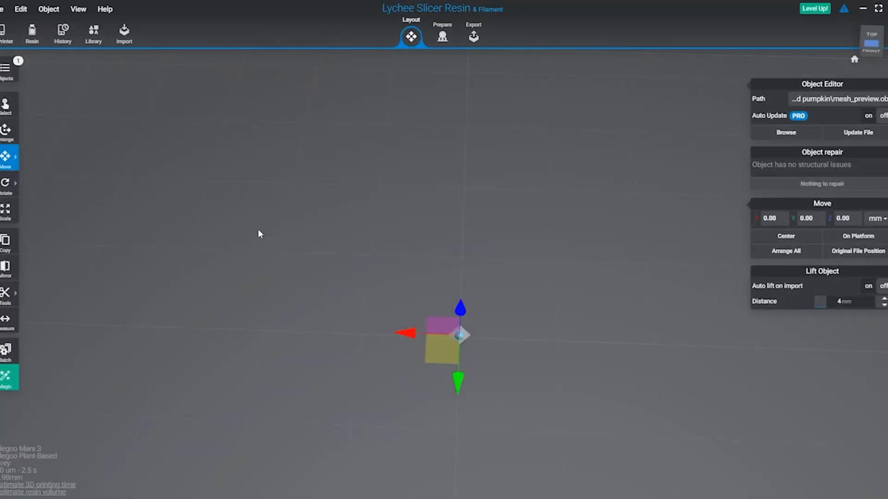
Scale the pumpkin uniformly to 500%.
left_click(5, 212)
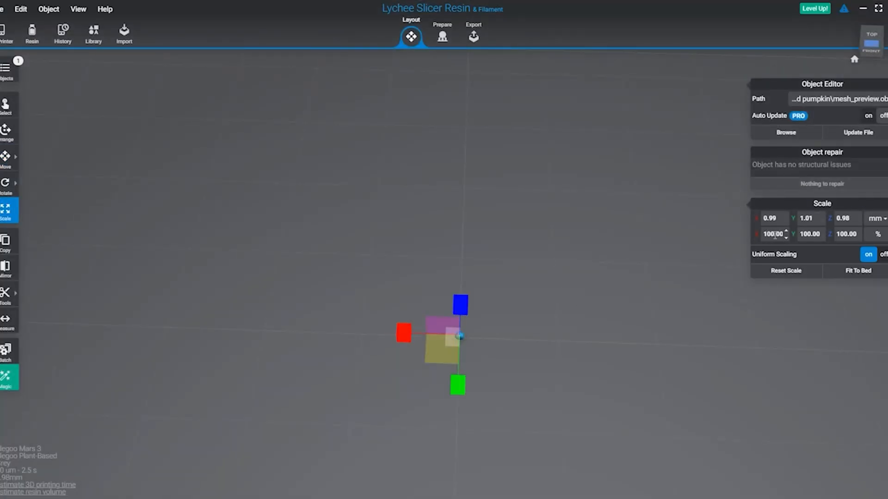
type("500")
key("Return")
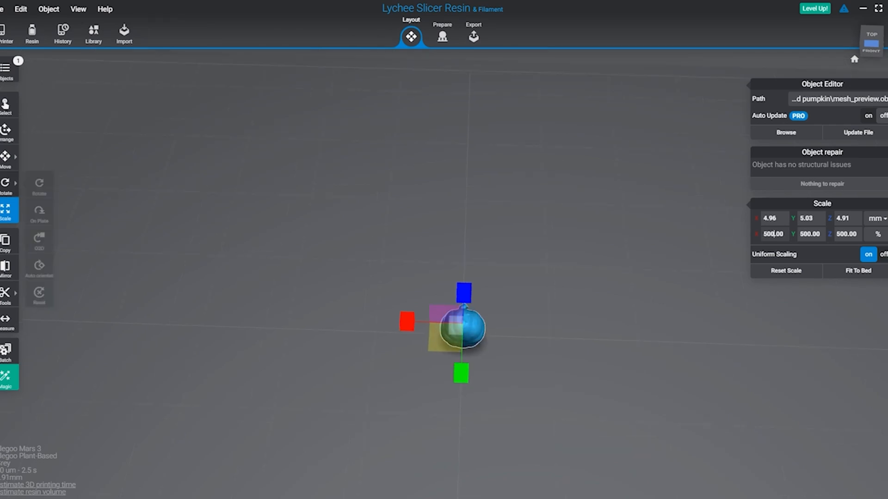
Rotate the pumpkin about 83 degrees around the X axis so it stands upright on the plate.
left_click(4, 188)
left_click_drag(465, 285, 460, 365)
right_click_drag(511, 388, 620, 360)
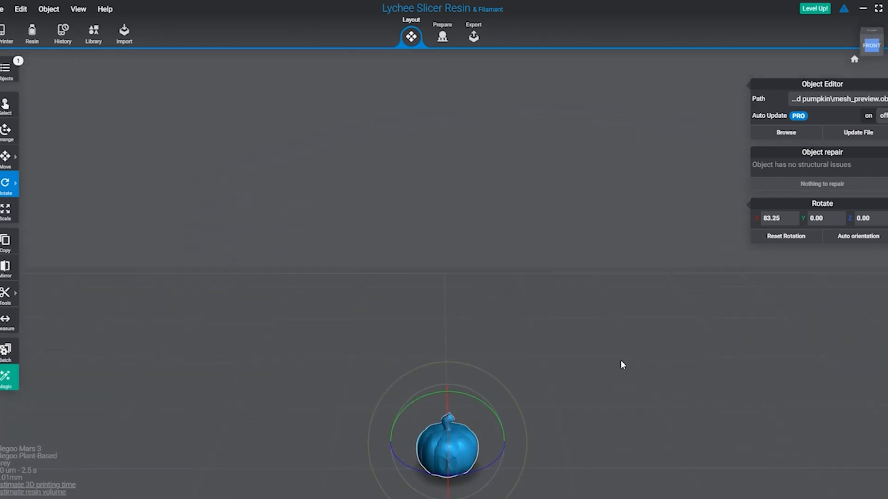
left_click_drag(584, 409, 583, 362)
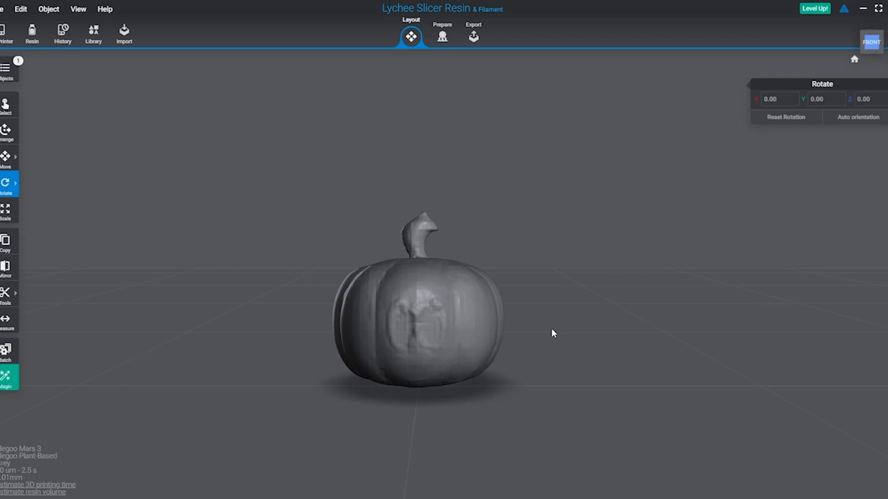
Inspect the upright pumpkin's eyes, ribs and stem from the front, side and top.
left_click(422, 312)
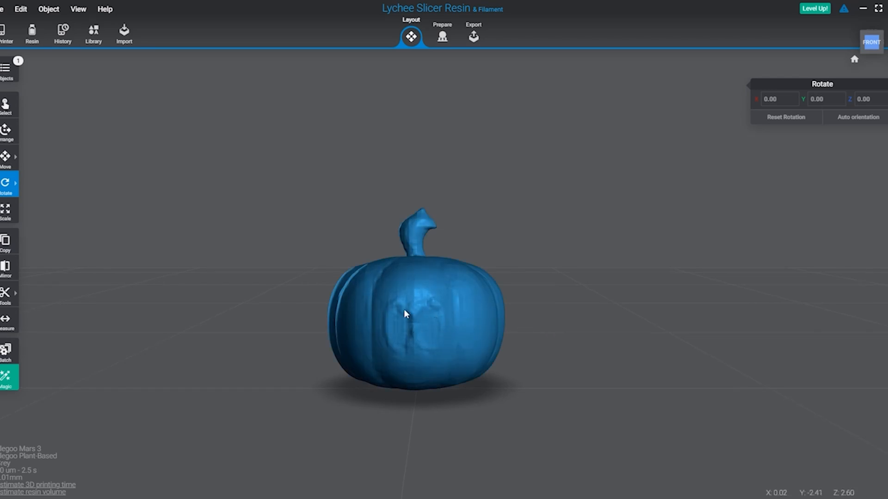
right_click_drag(580, 292, 509, 298)
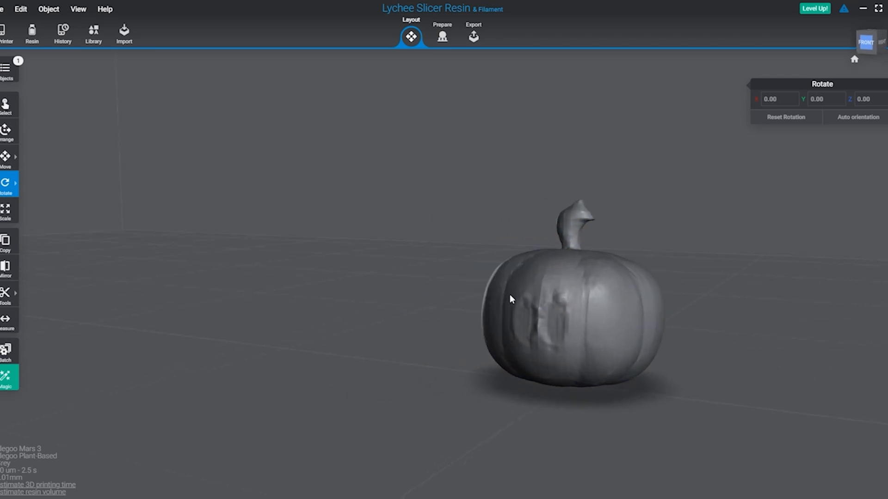
middle_click_drag(703, 279, 433, 268)
right_click_drag(532, 258, 418, 266)
scroll(509, 289, "down", 3)
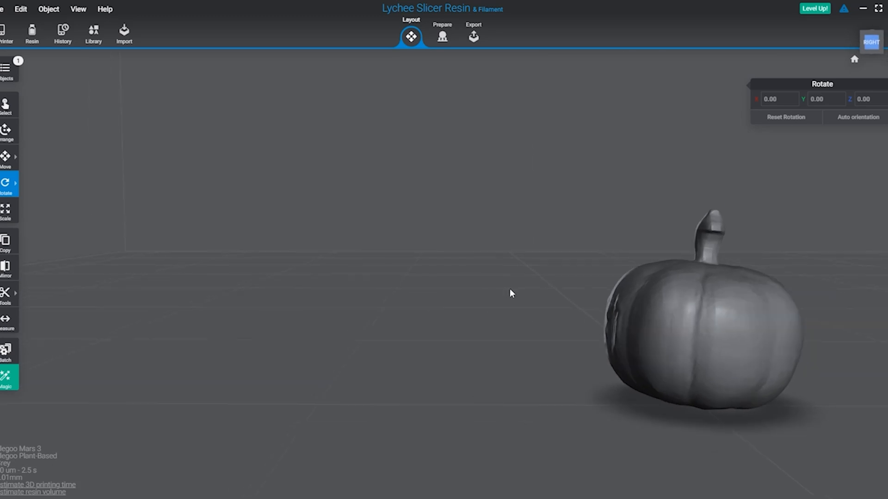
right_click_drag(796, 265, 542, 164)
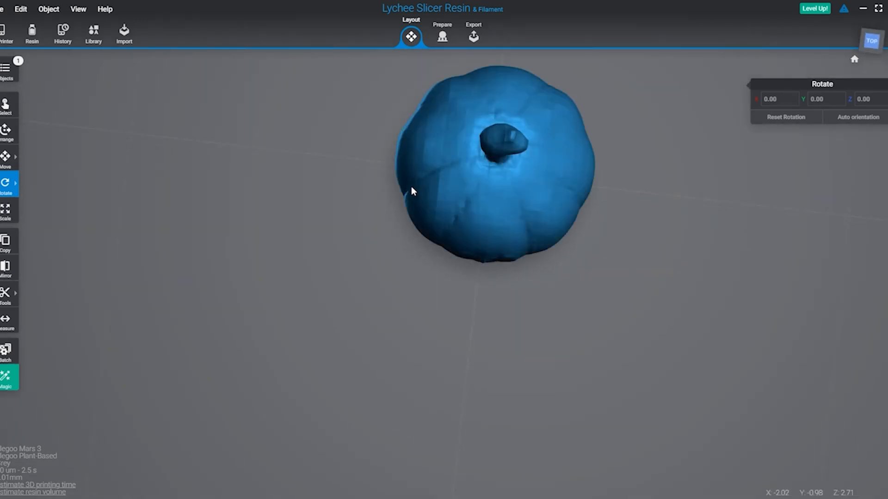
right_click_drag(549, 95, 612, 162)
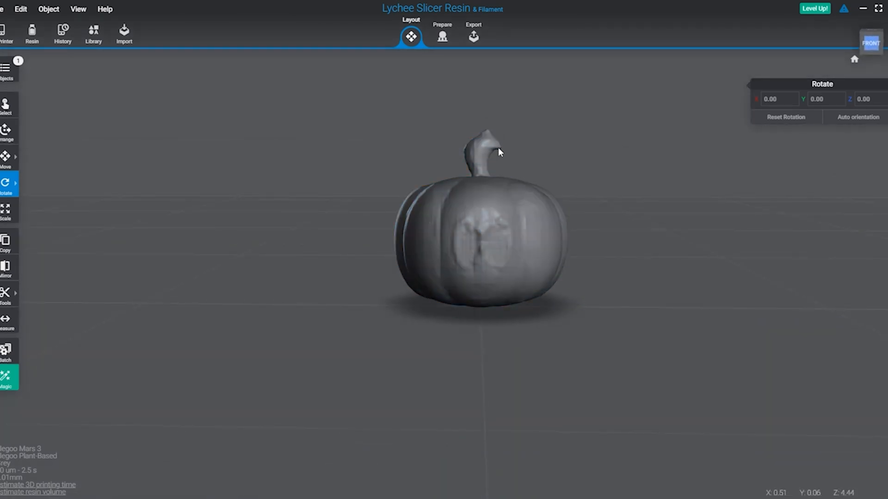
Import the second pumpkin mesh, mesh.obj, and move the first pumpkin about 15 mm along the X axis to make room.
scroll(596, 285, "down", 4)
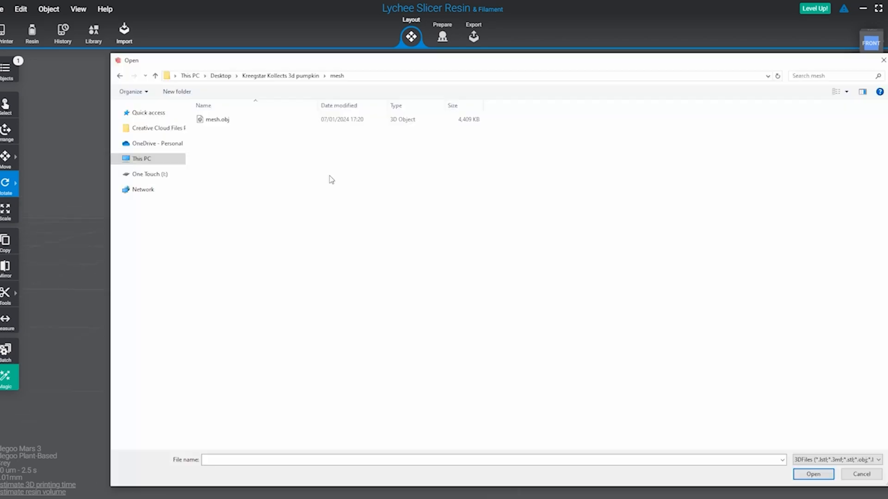
double_click(216, 119)
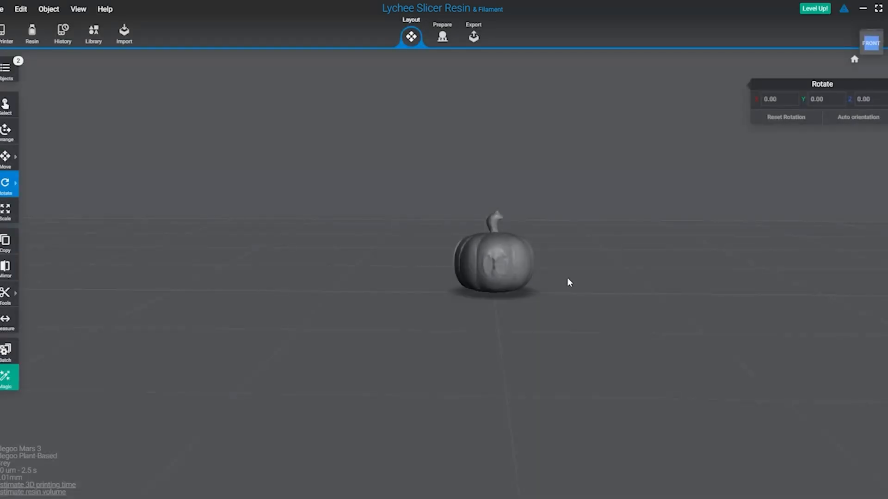
left_click(514, 260)
left_click(5, 158)
left_click_drag(496, 258, 495, 234)
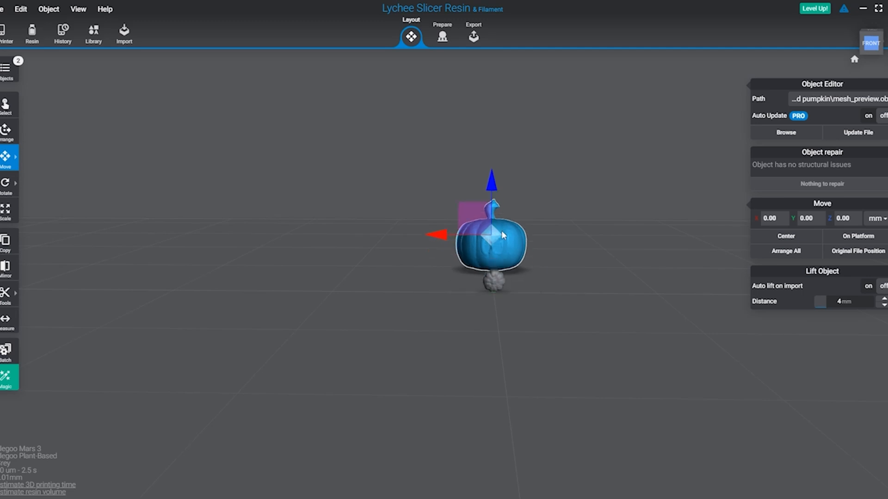
left_click_drag(439, 234, 201, 234)
Scale the newly imported pumpkin uniformly to 500%.
left_click(493, 276)
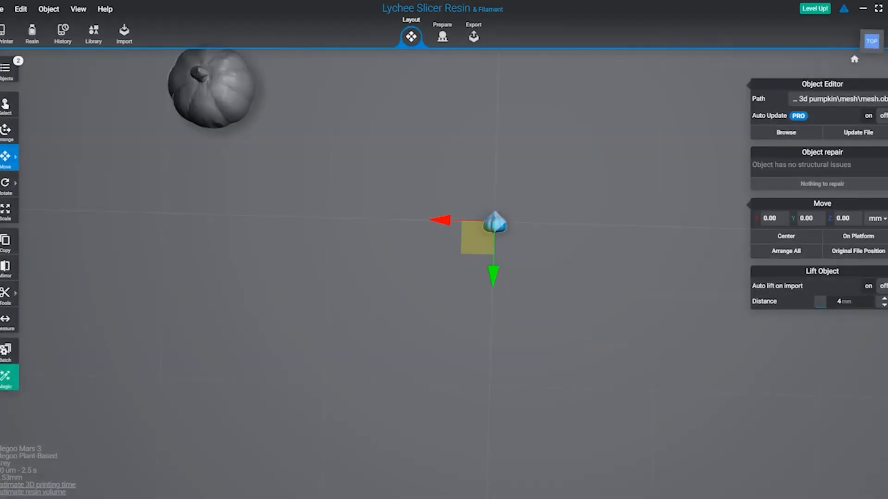
type("s")
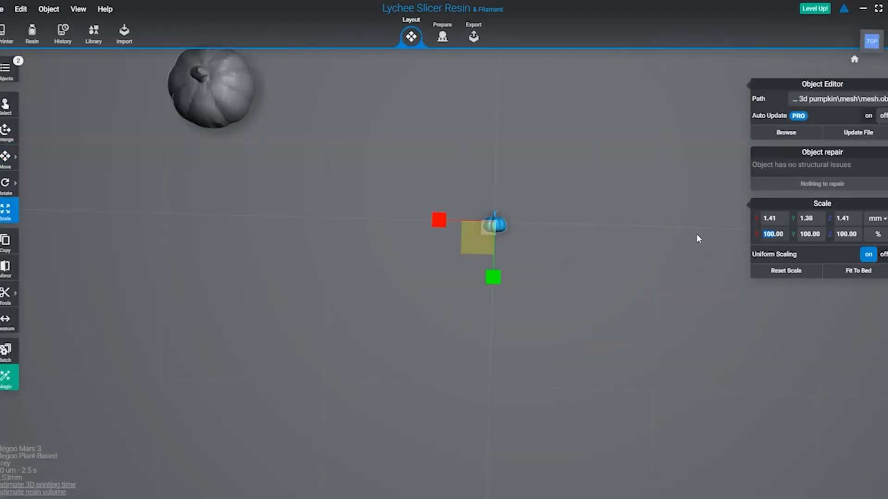
type("500")
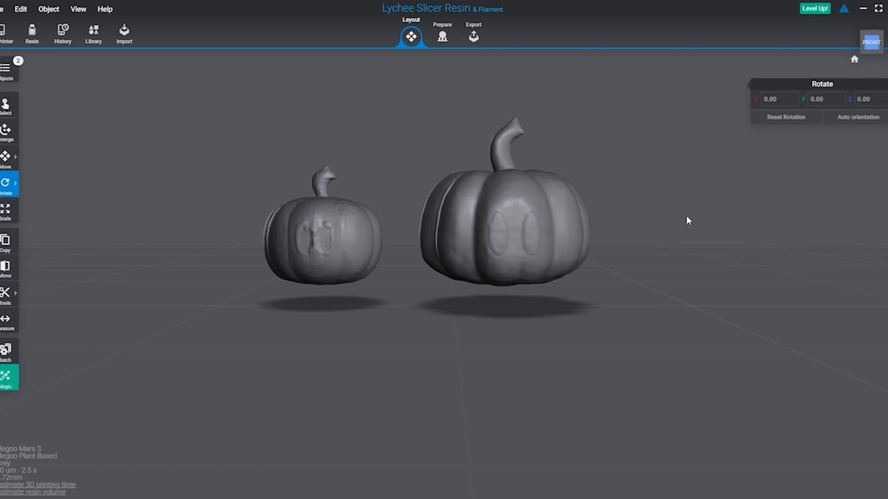
Compare the eyes, ribs and stems of the two pumpkins from the front and from above.
mouse_move(659, 220)
right_mouse_down()
mouse_move(658, 238)
mouse_move(653, 223)
right_mouse_up()
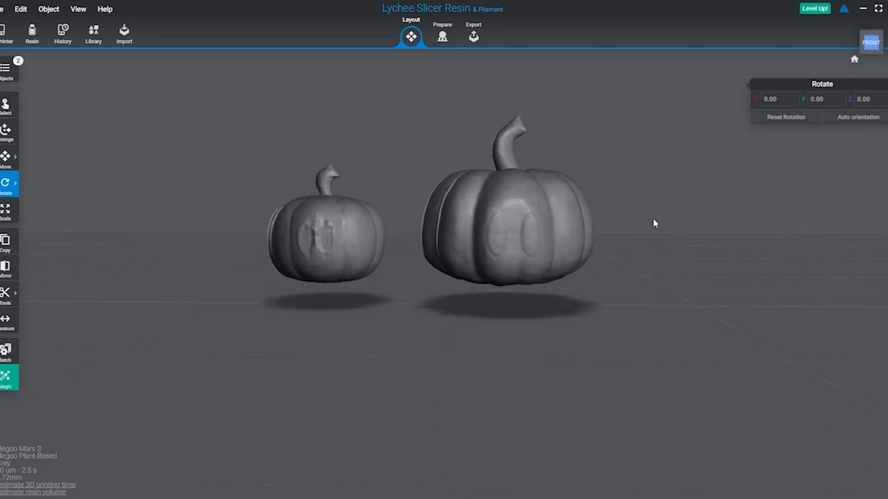
scroll(652, 220, "up", 4)
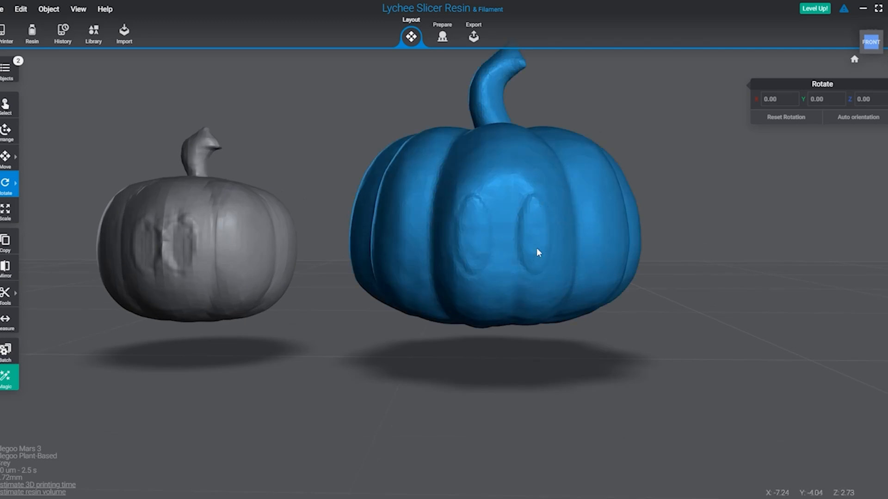
right_click_drag(648, 214, 5, 194)
right_click_drag(80, 136, 699, 230)
left_click(550, 139)
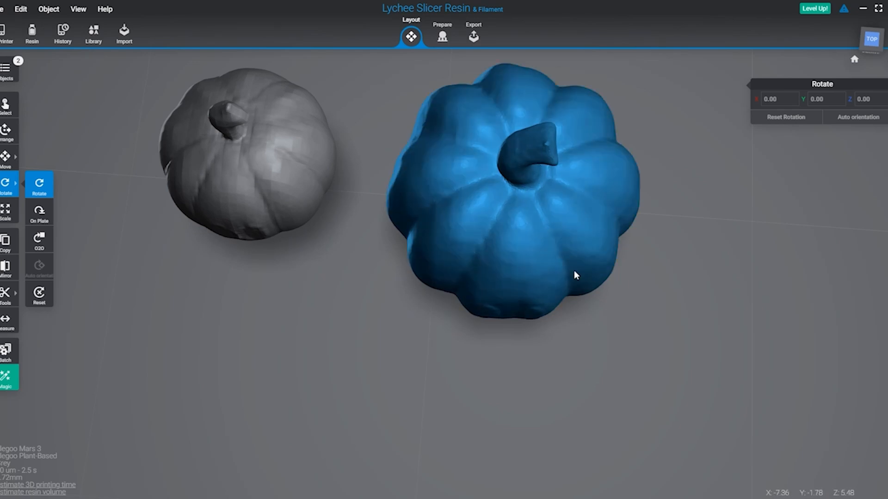
right_click_drag(643, 134, 701, 157)
left_click(643, 156)
scroll(640, 211, "up", 2)
left_click(604, 154)
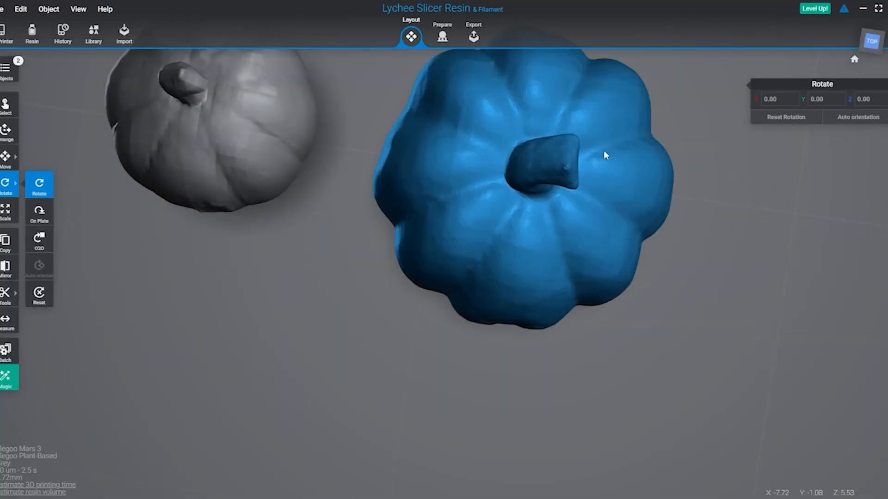
left_click(734, 234)
right_click_drag(734, 234, 706, 176)
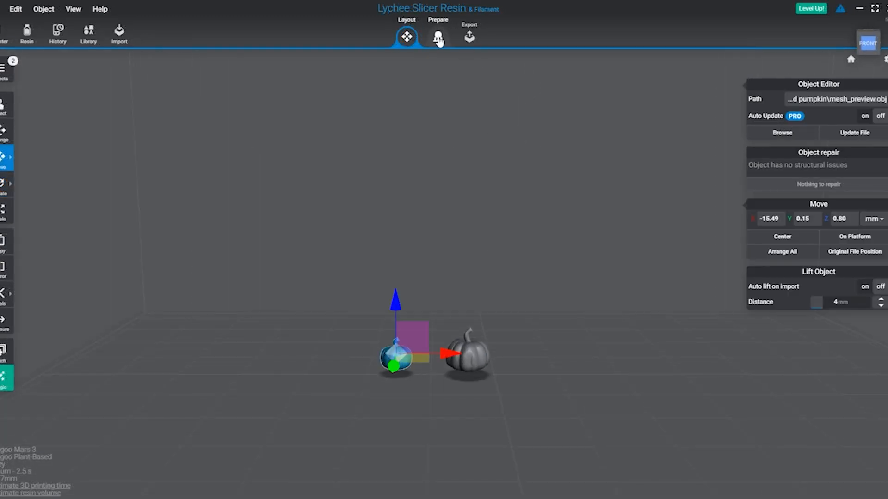
Generate automatic light supports at normal density for the smaller pumpkin in the Prepare workspace.
left_click(438, 38)
left_click(753, 222)
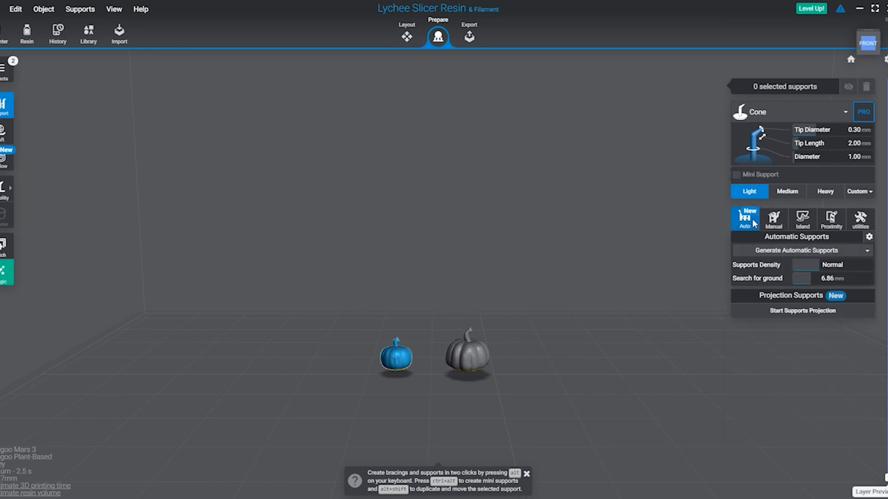
left_click(780, 255)
scroll(392, 383, "up", 5)
right_click_drag(376, 367, 599, 281)
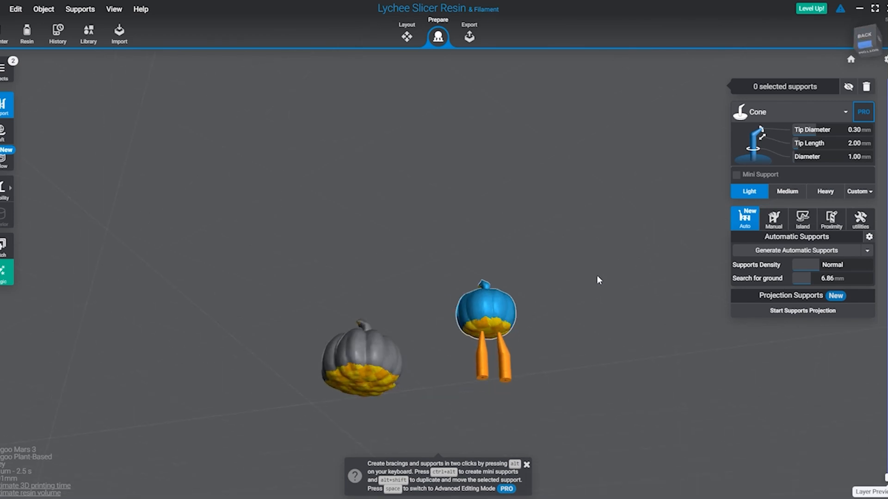
Add manual light supports around the underside of the smaller pumpkin.
left_click(773, 219)
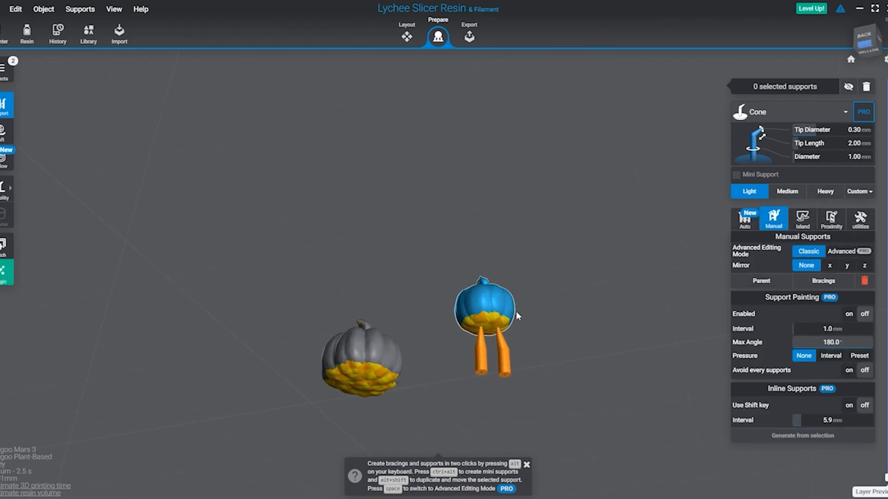
scroll(516, 312, "up", 4)
left_click(506, 318)
right_click_drag(518, 316, 192, 302)
left_click(290, 355)
left_click(325, 364)
left_click(345, 444)
right_click_drag(430, 342, 539, 345)
left_click(612, 393)
right_click_drag(661, 402, 643, 452)
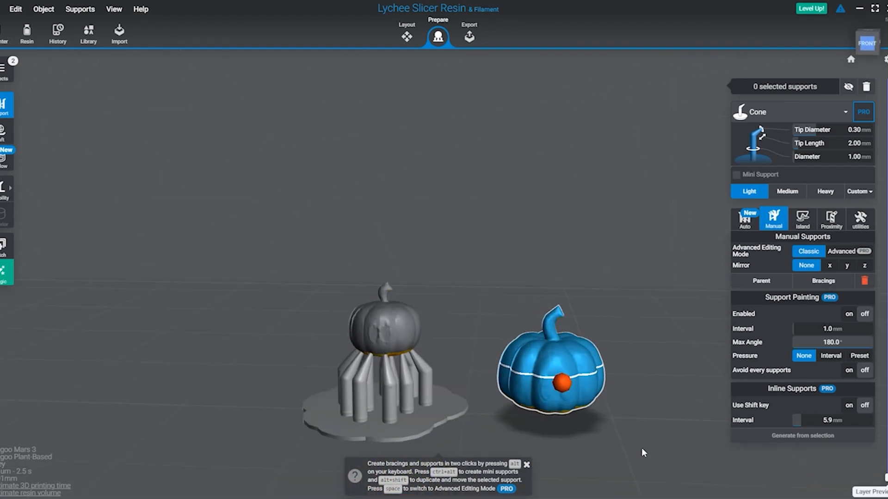
Generate automatic light supports at normal density for the larger pumpkin.
middle_click_drag(643, 453, 590, 321)
scroll(590, 321, "up", 4)
mouse_move(590, 321)
right_mouse_down()
mouse_move(637, 292)
mouse_move(594, 341)
right_mouse_up()
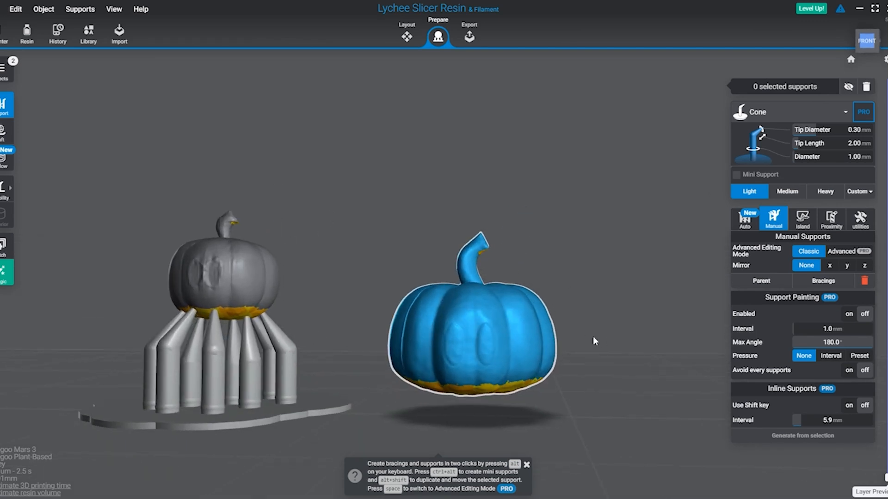
left_click(744, 222)
left_click(786, 250)
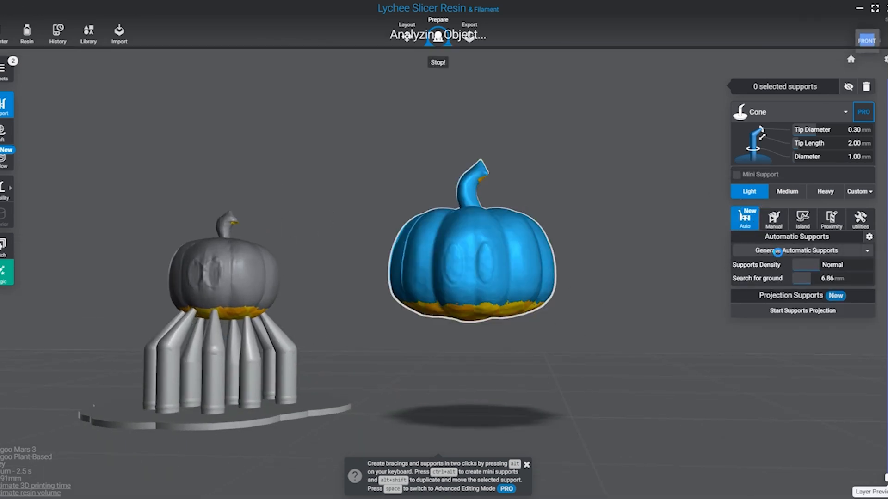
Place additional manual light supports all around the underside of the larger pumpkin.
left_click(773, 219)
right_click_drag(550, 353, 444, 292)
left_click(434, 340)
left_click(441, 320)
left_click(459, 297)
left_click(511, 279)
right_click_drag(583, 330, 446, 341)
left_click(533, 192)
left_click(584, 187)
right_click_drag(661, 201, 467, 191)
left_click(396, 141)
left_click(476, 155)
left_click(436, 162)
right_click_drag(497, 152, 344, 172)
left_click(304, 221)
left_click(353, 223)
left_click(335, 250)
right_click_drag(587, 199, 325, 250)
scroll(402, 261, "down", 6)
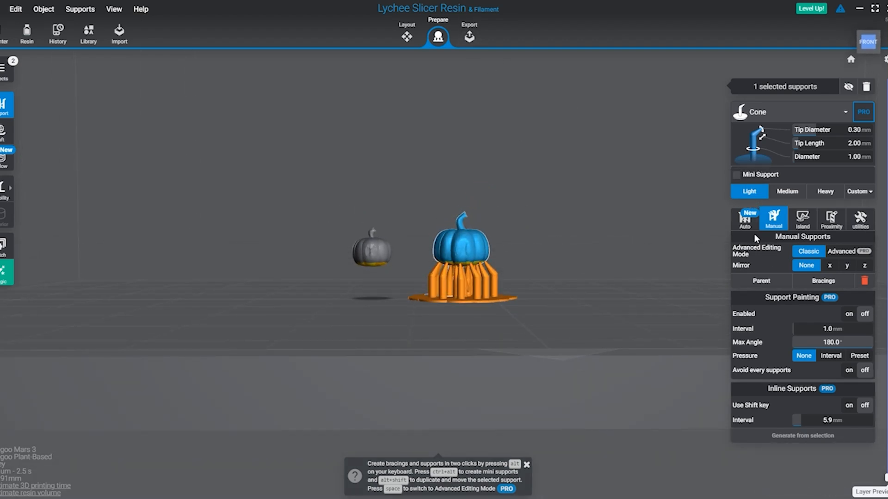
Return to the Layout workspace and inspect the pumpkins on the build plate.
left_click(407, 37)
scroll(510, 246, "up", 5)
right_click_drag(509, 246, 473, 273)
left_click_drag(445, 254, 569, 253)
right_click_drag(430, 278, 425, 181)
scroll(433, 280, "down", 6)
mouse_move(534, 227)
right_mouse_down()
mouse_move(543, 322)
mouse_move(539, 222)
right_mouse_up()
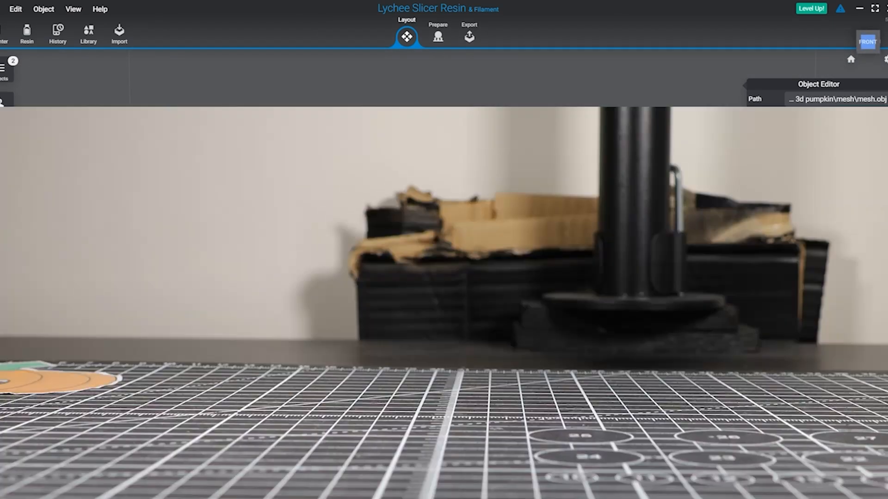